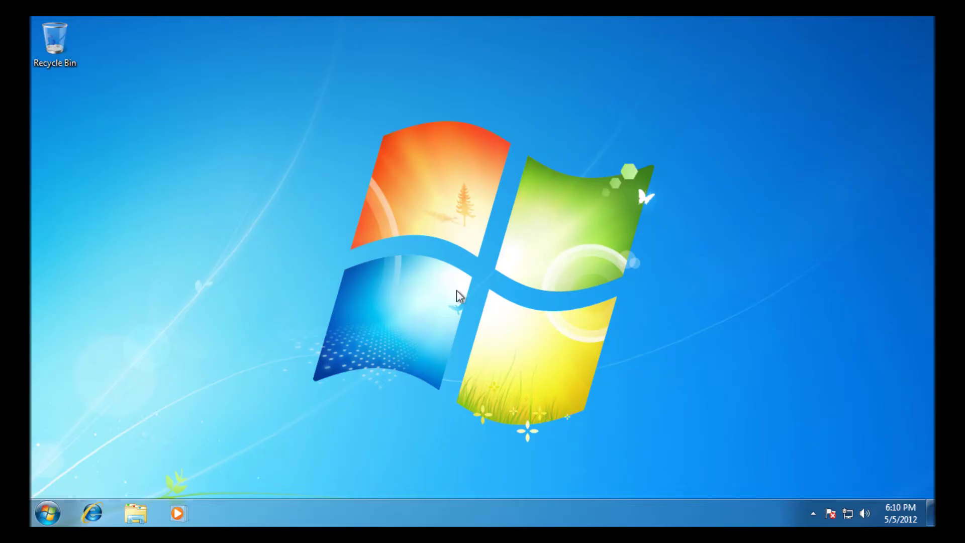
Delete the Getting Started shortcut from the Start menu's Startup folder
left_click(53, 515)
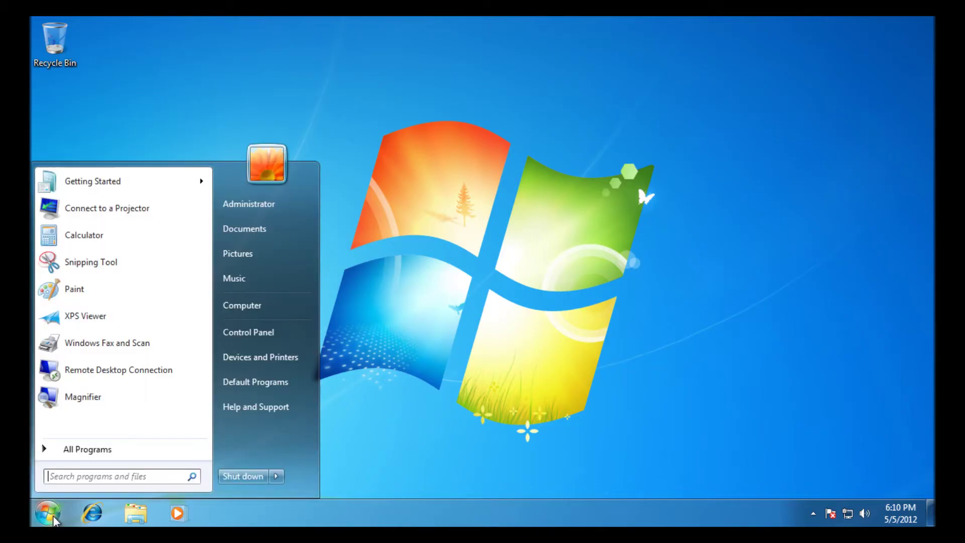
left_click(89, 454)
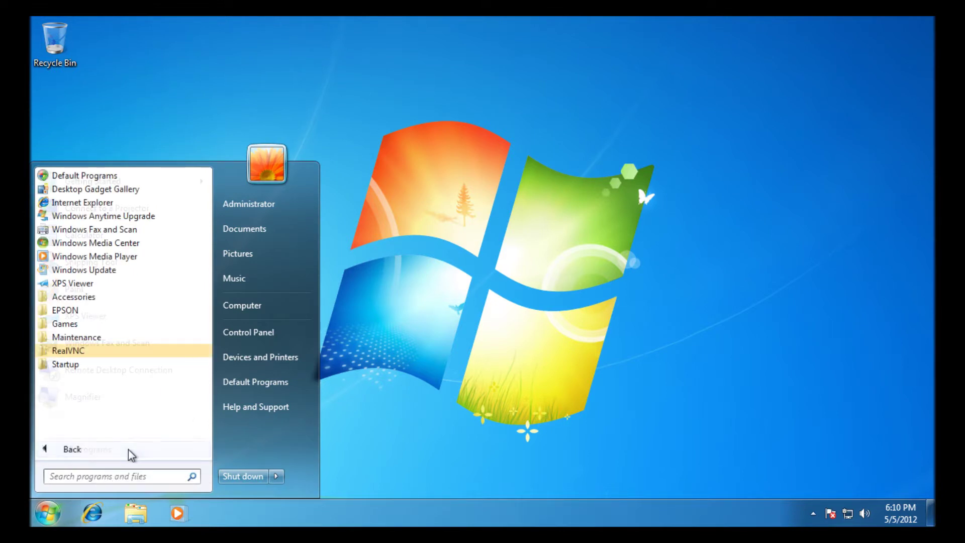
left_click(116, 364)
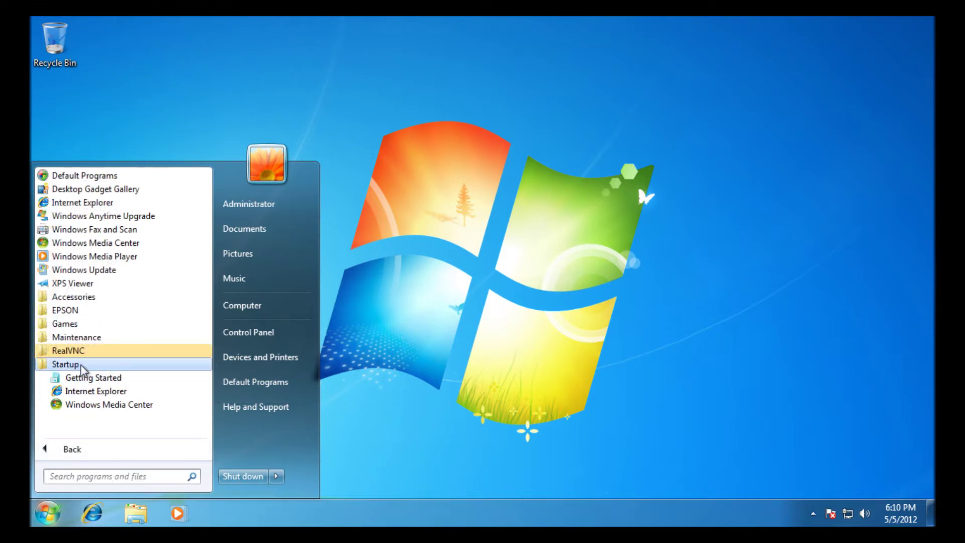
right_click(87, 377)
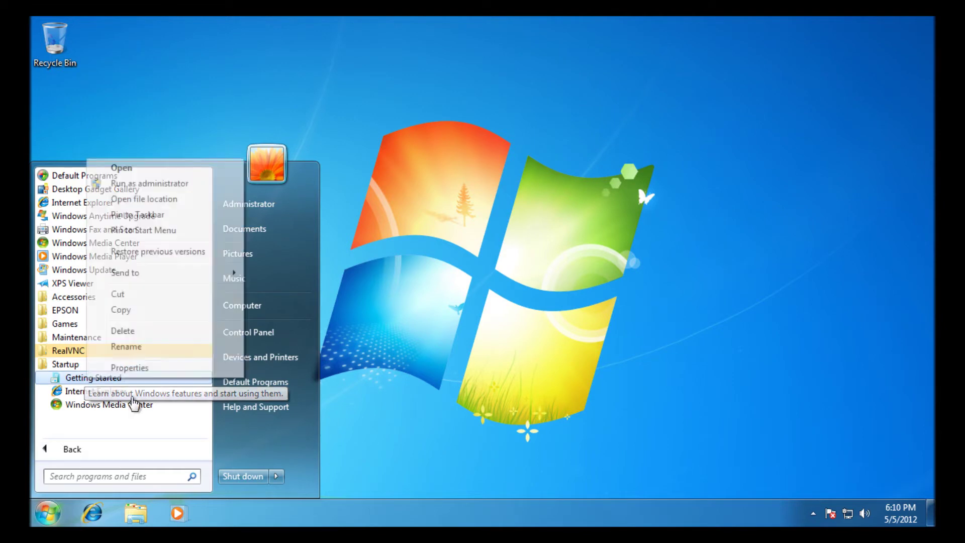
left_click(123, 331)
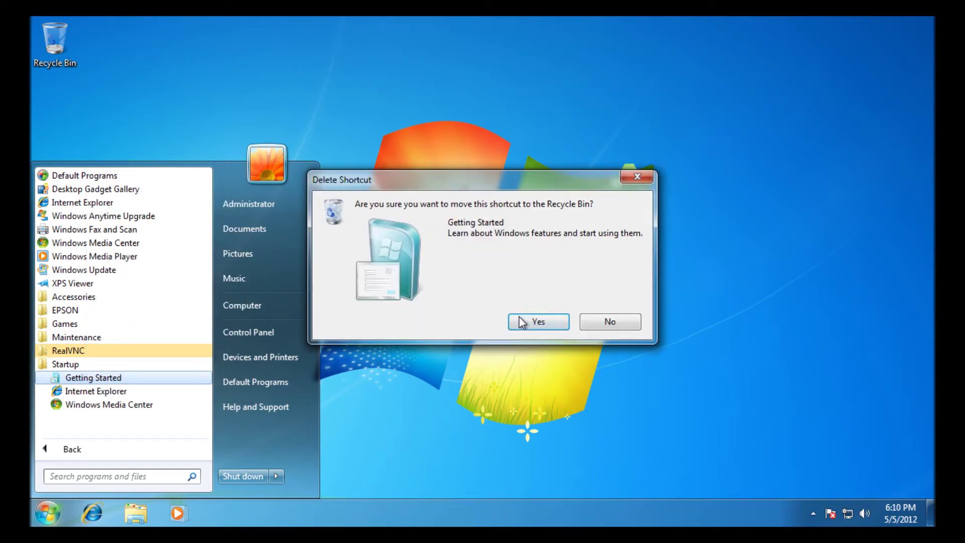
left_click(519, 322)
Delete the Windows Media Center and Internet Explorer shortcuts from Startup as well
right_click(117, 377)
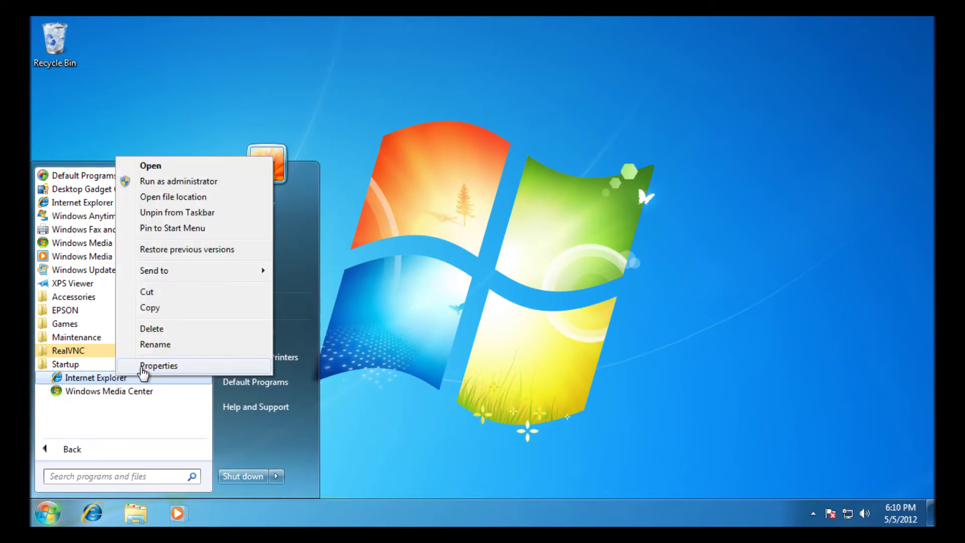
left_click(159, 344)
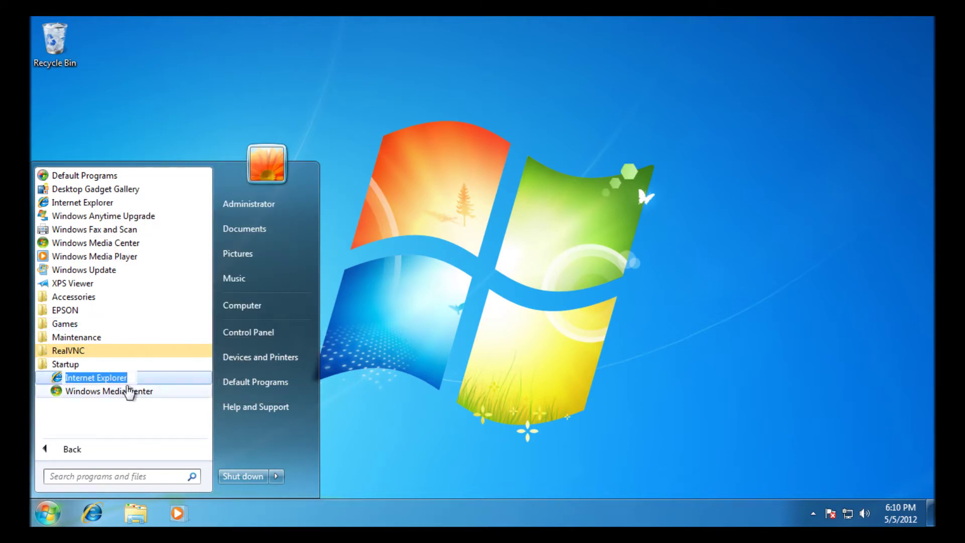
right_click(130, 391)
left_click(169, 342)
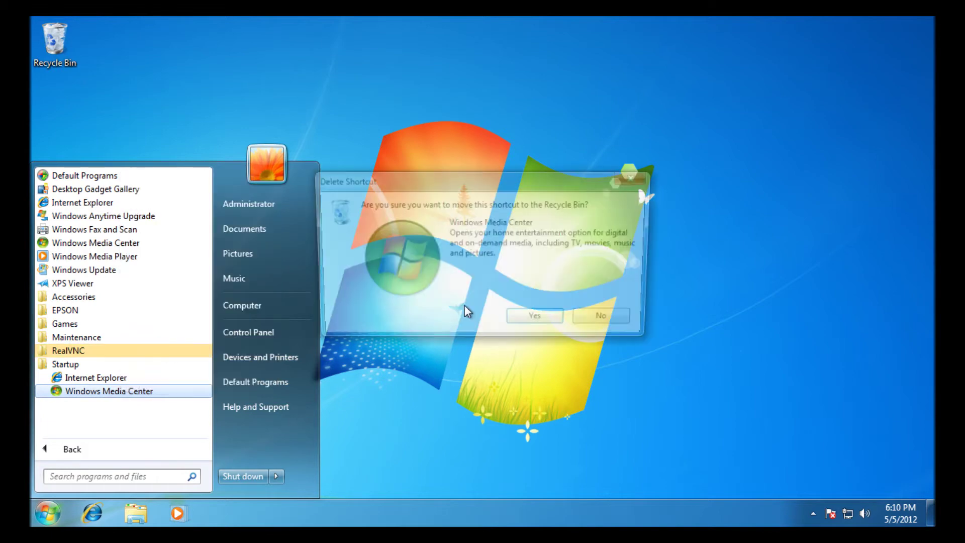
left_click(534, 315)
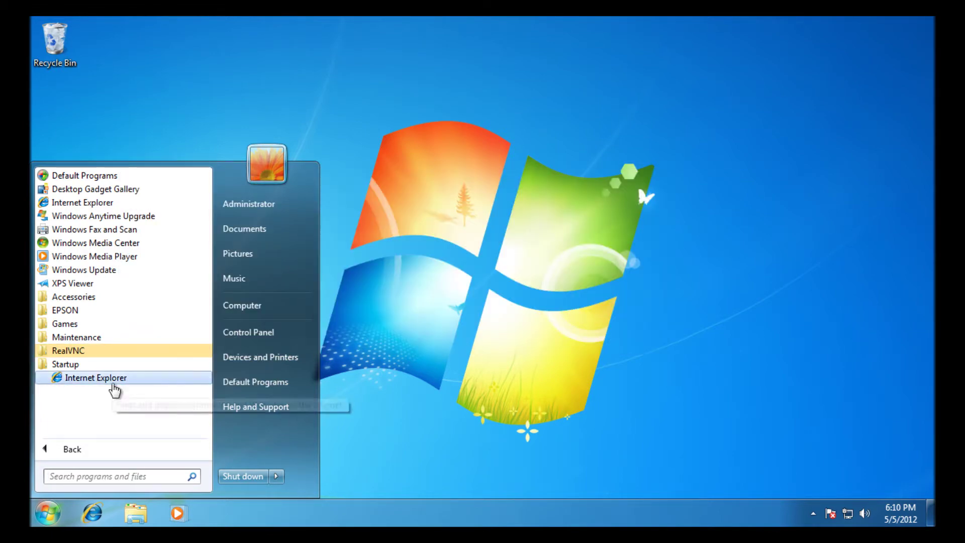
right_click(116, 390)
left_click(148, 336)
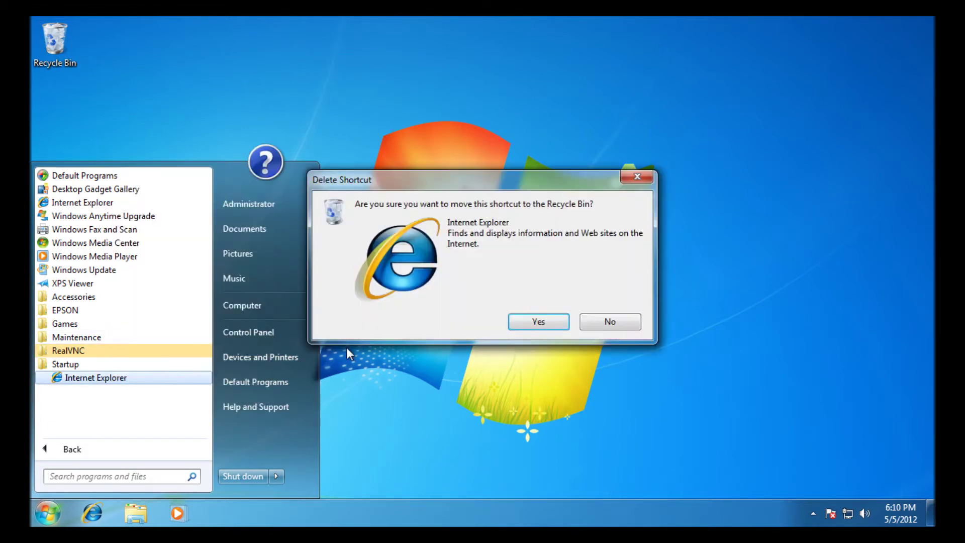
left_click(534, 322)
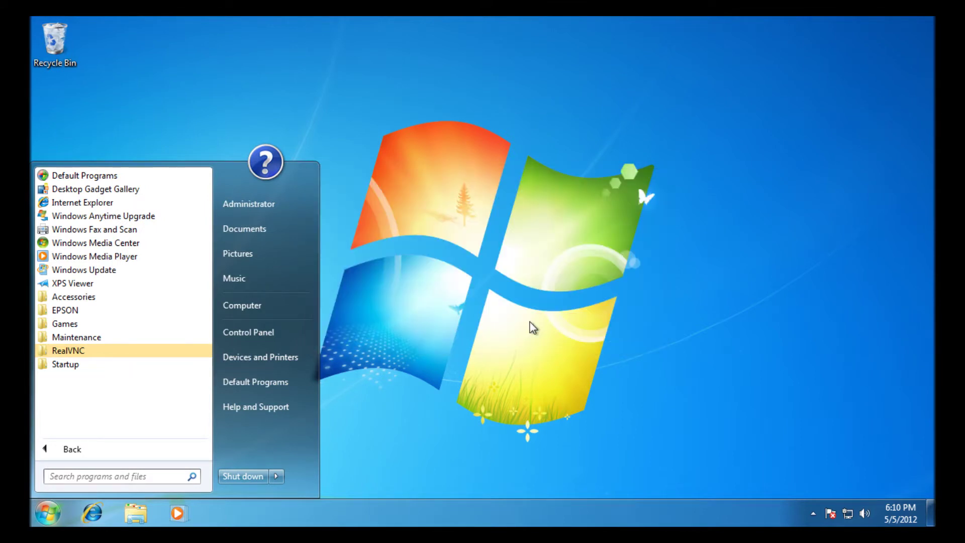
Check Control Panel's four installed programs in Programs and Features, then close it and reopen Start
left_click(532, 327)
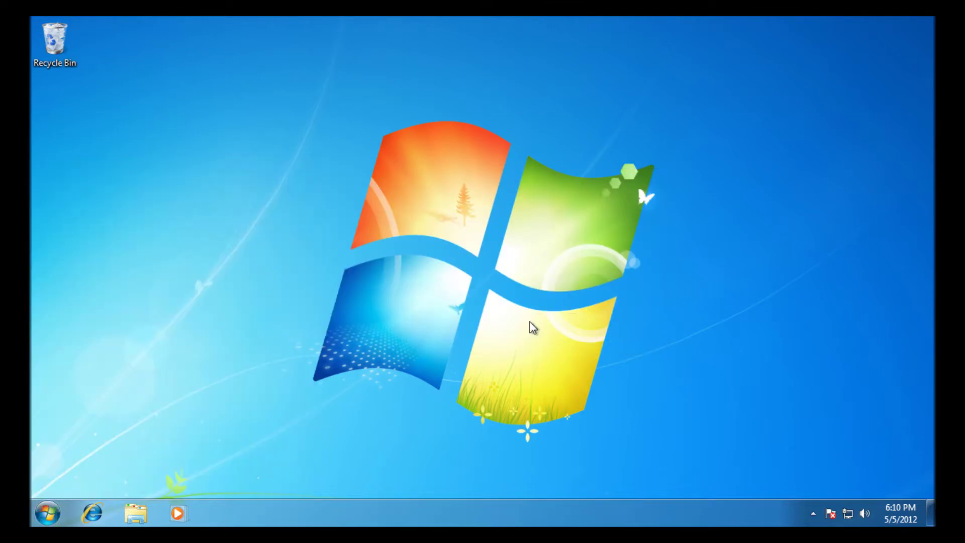
left_click(48, 513)
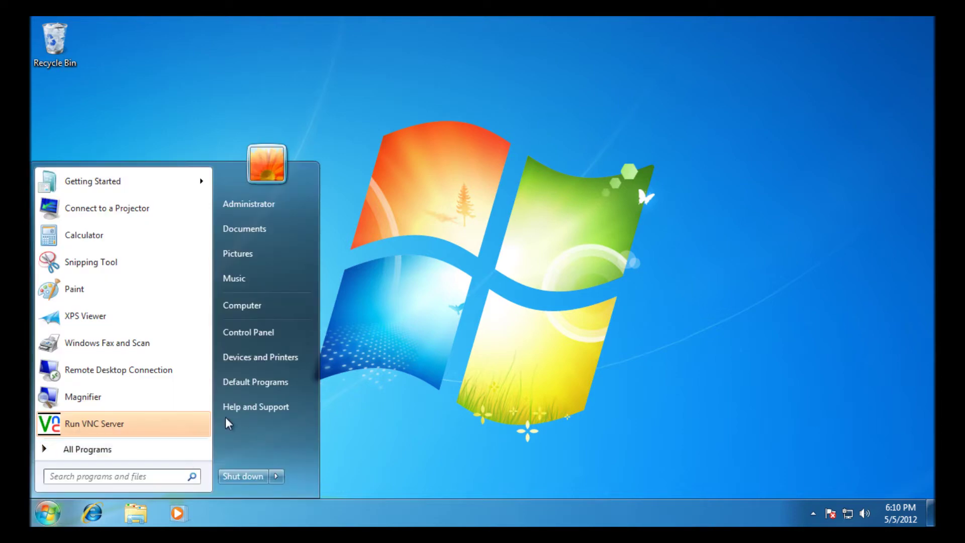
left_click(233, 406)
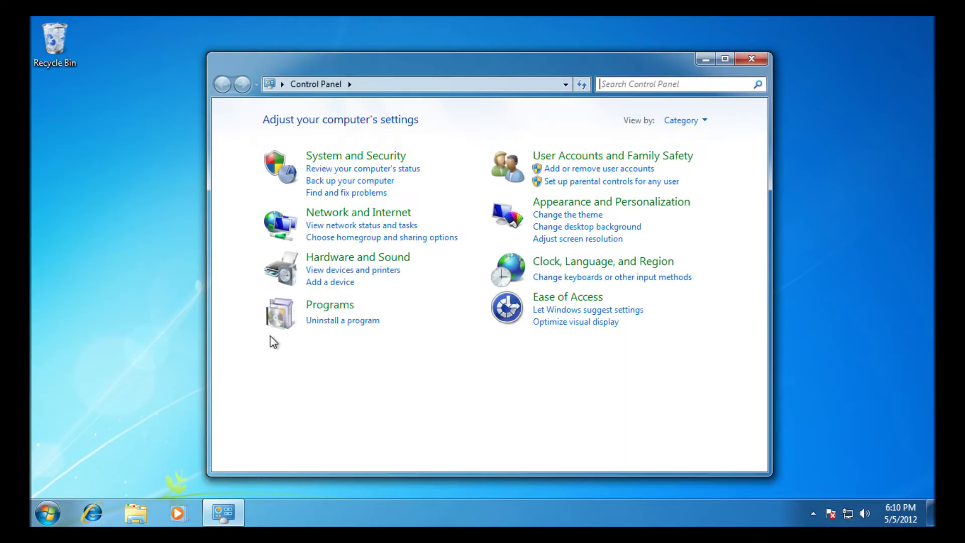
left_click(318, 321)
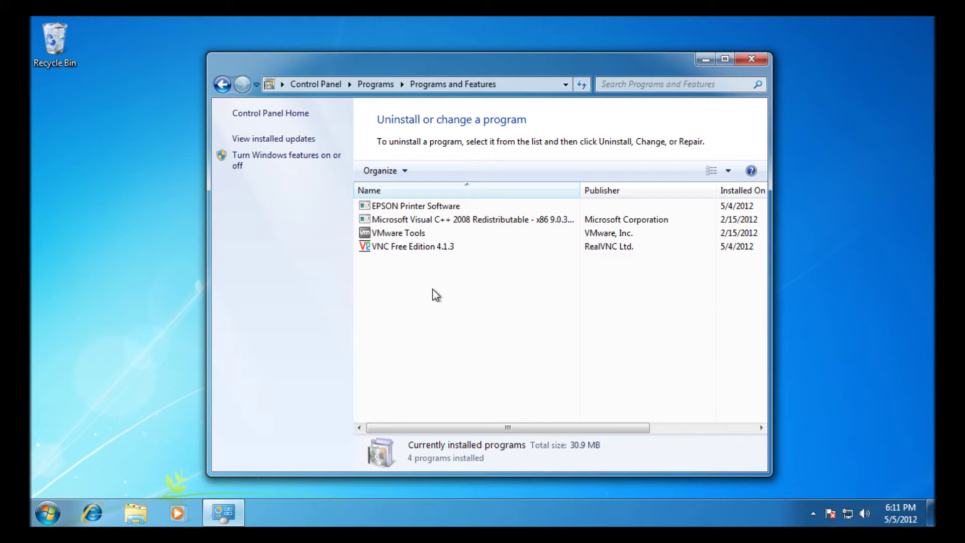
left_click(756, 61)
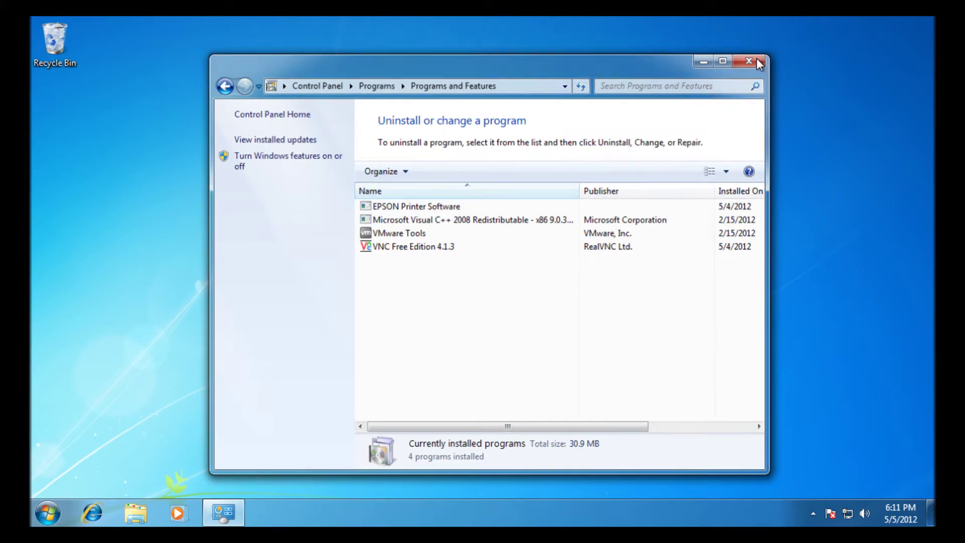
left_click(48, 513)
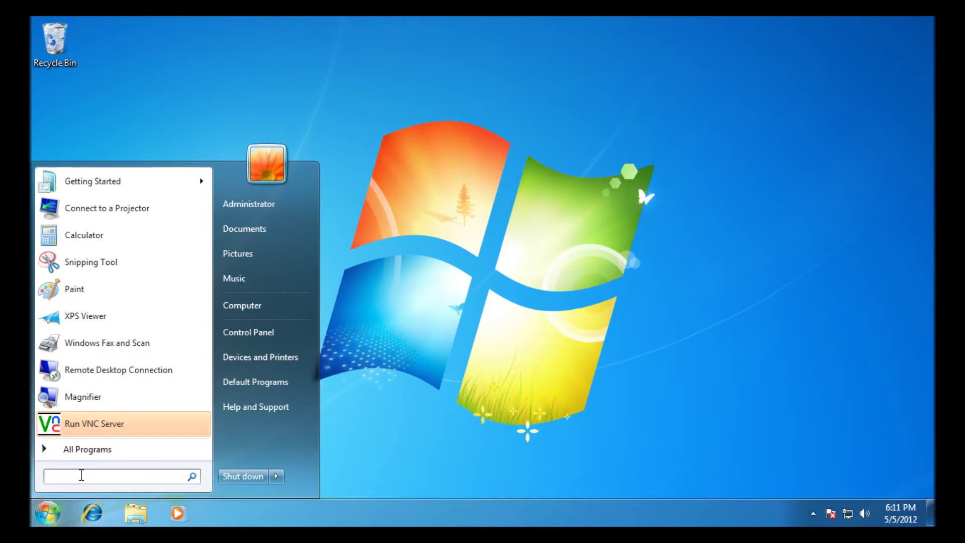
Launch regedit and inspect HKEY_CURRENT_USER's CurrentVersion\Run key, which holds only (Default)
type("regedit")
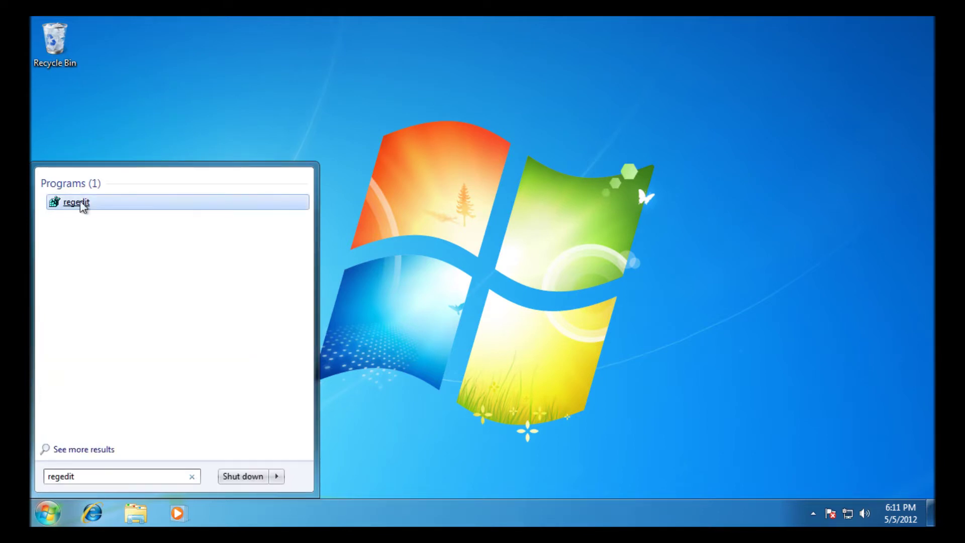
left_click(86, 212)
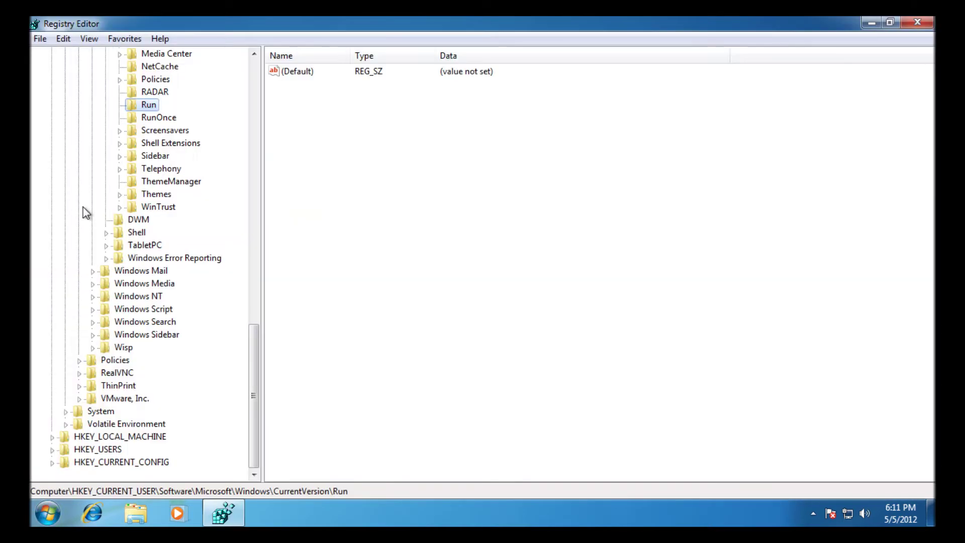
left_click_drag(257, 348, 255, 59)
left_click(116, 79)
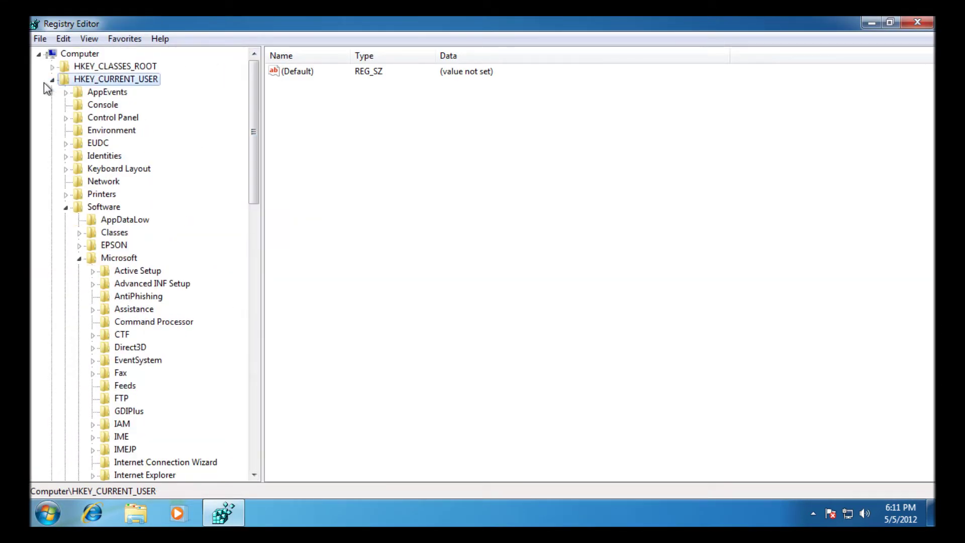
left_click(51, 80)
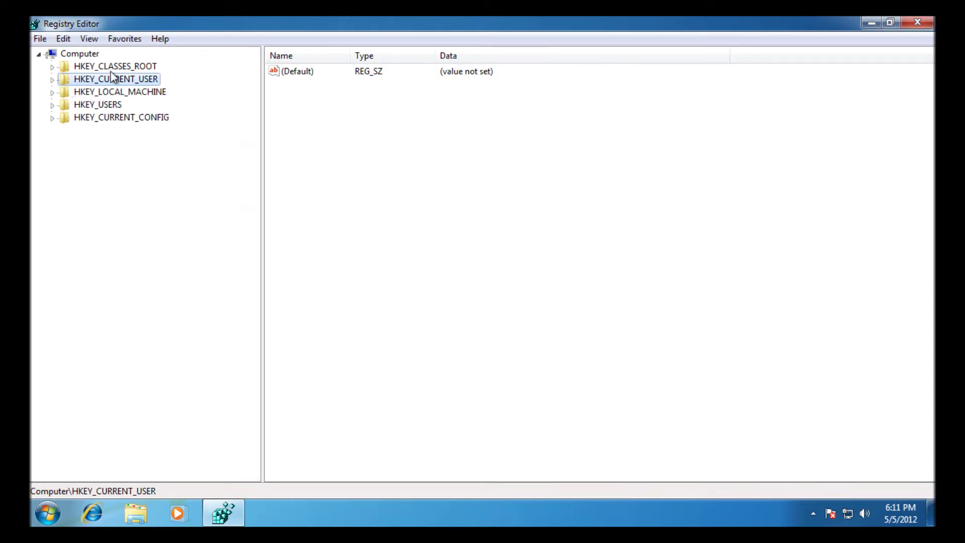
double_click(64, 80)
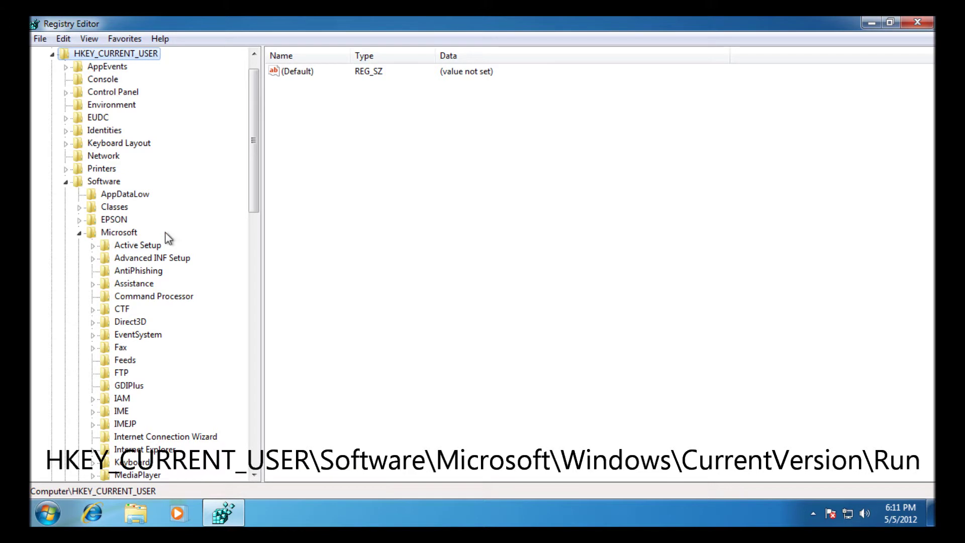
left_click_drag(252, 184, 254, 337)
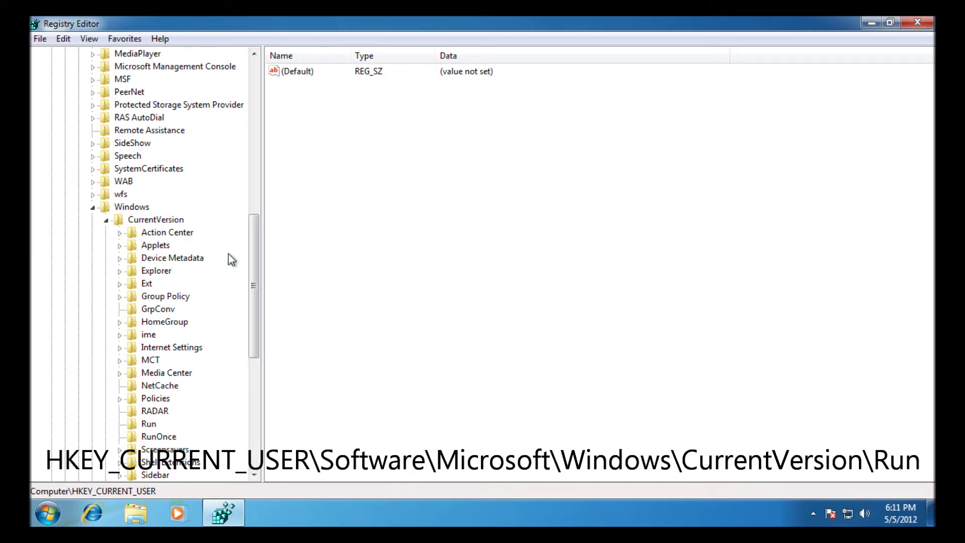
left_click_drag(253, 262, 255, 354)
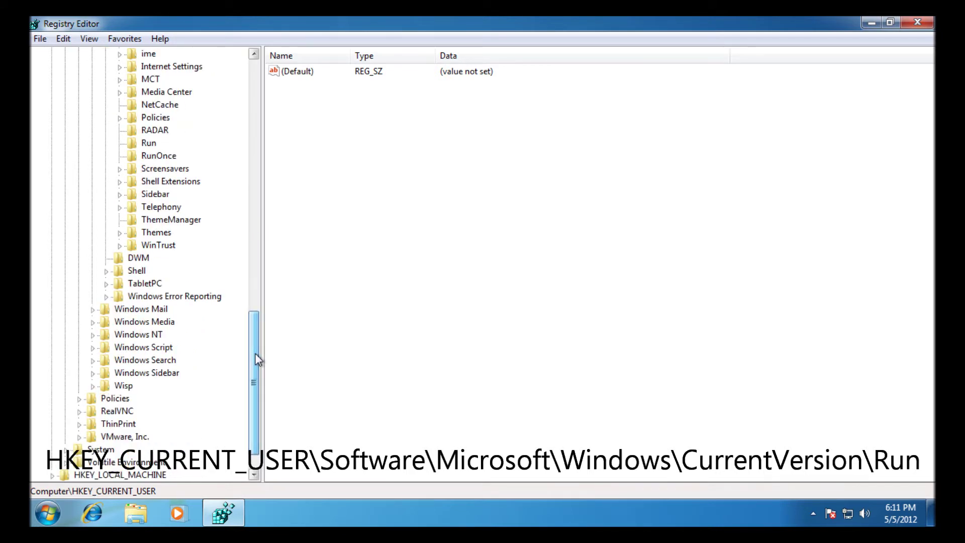
left_click(148, 143)
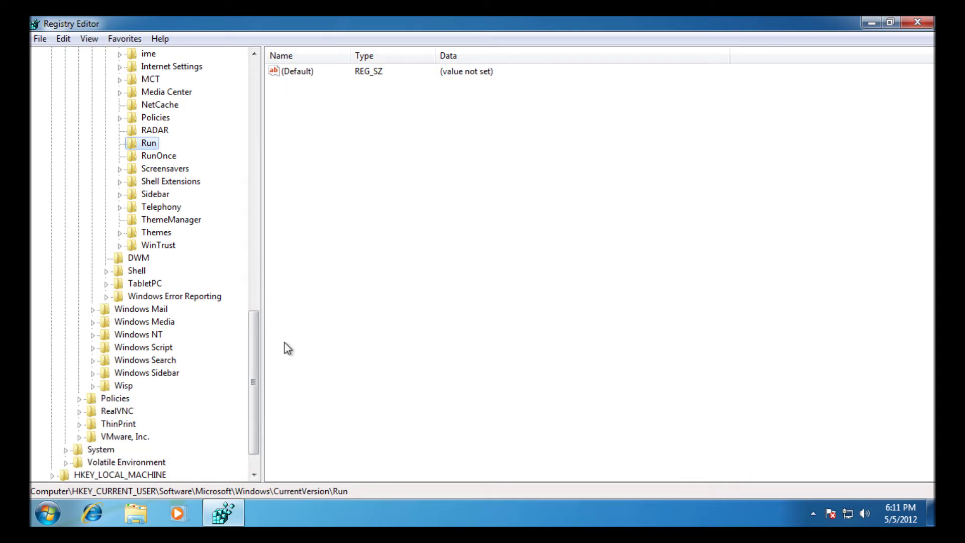
left_click_drag(254, 368, 254, 64)
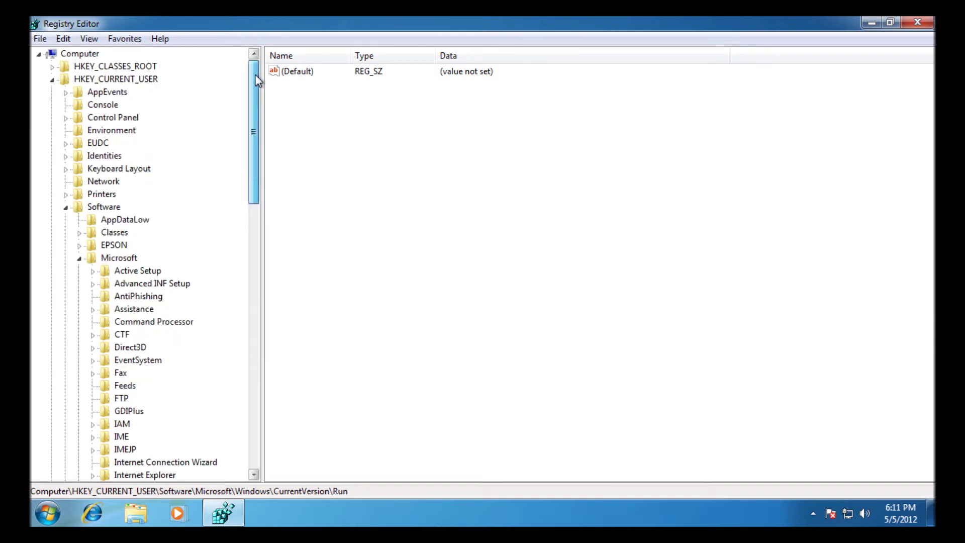
left_click(52, 81)
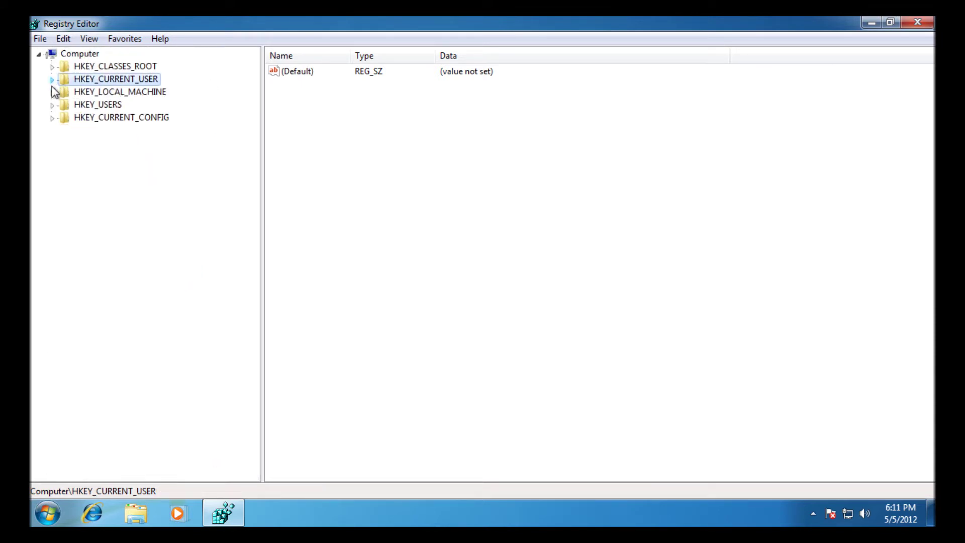
Browse to HKEY_LOCAL_MACHINE\SOFTWARE\Microsoft\Windows\CurrentVersion\Run to list its startup values
left_click(52, 92)
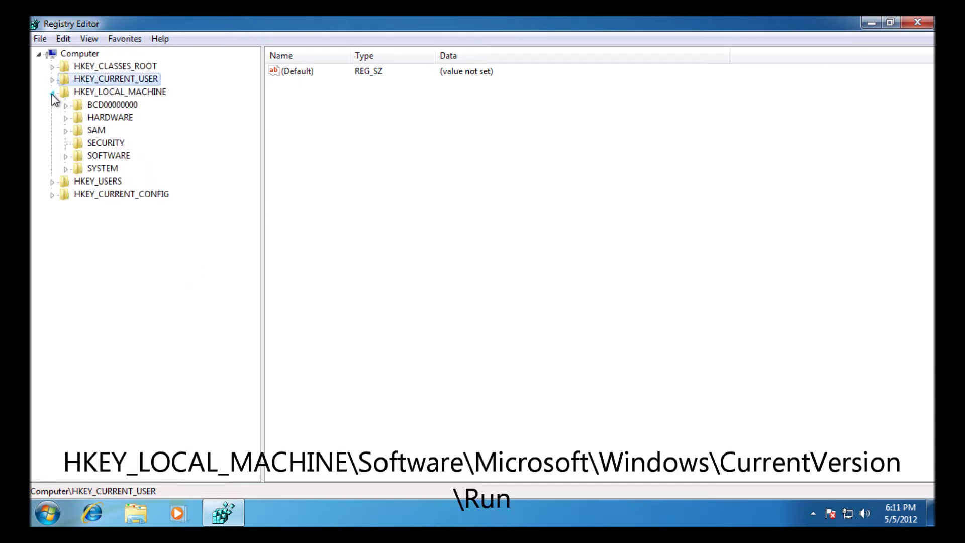
left_click(66, 158)
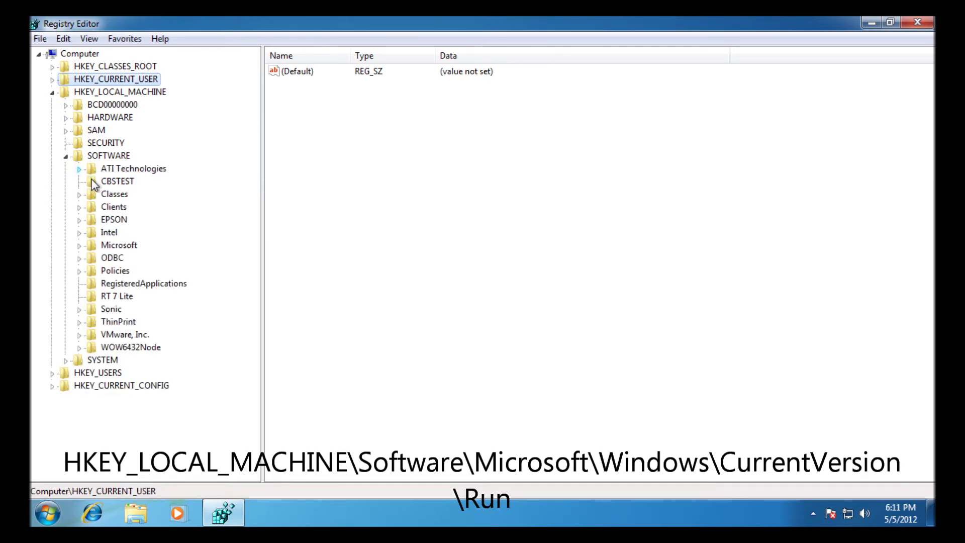
left_click(79, 246)
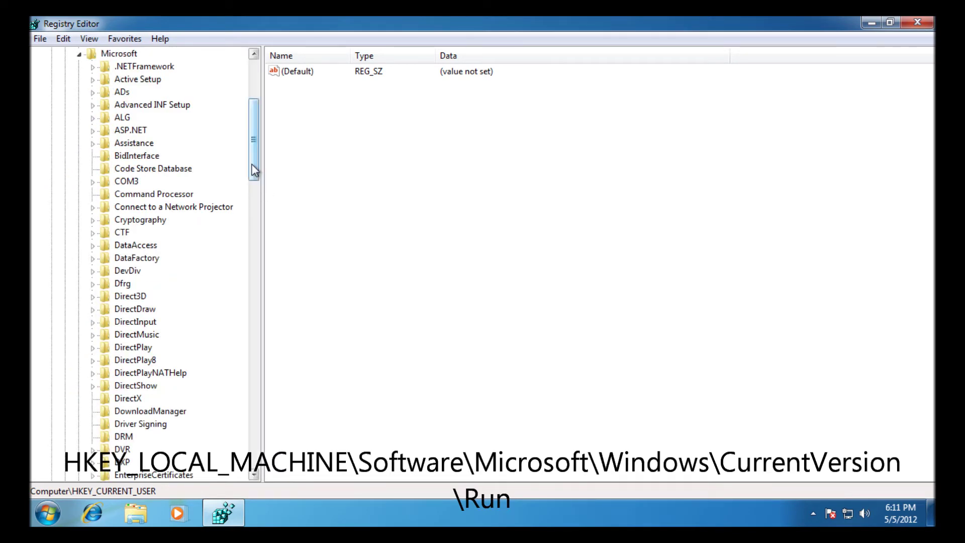
left_click_drag(254, 171, 254, 433)
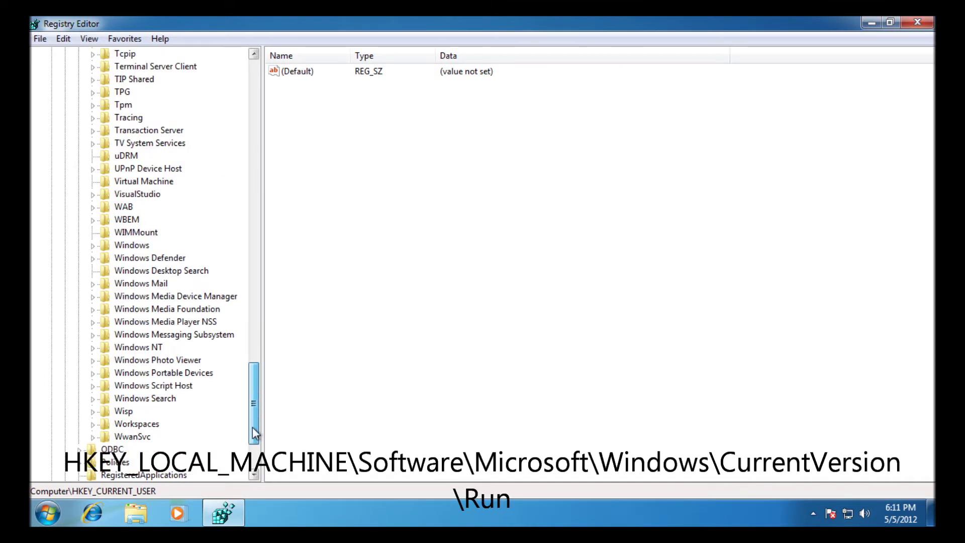
left_click(94, 246)
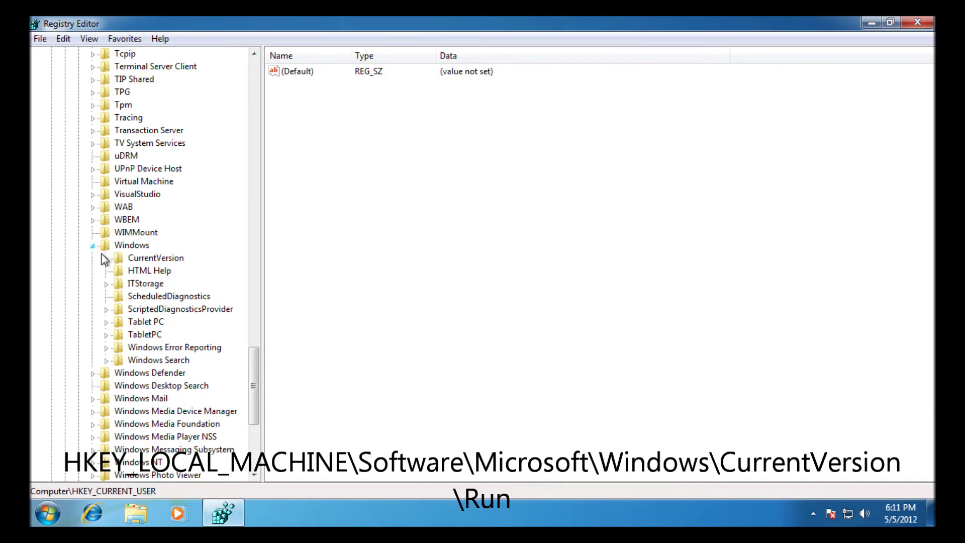
left_click(106, 259)
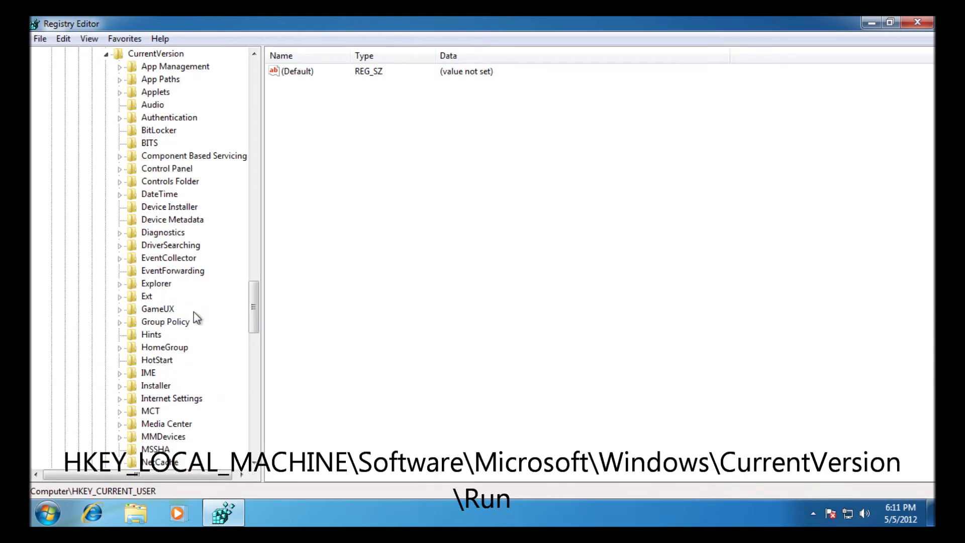
left_click_drag(253, 305, 253, 364)
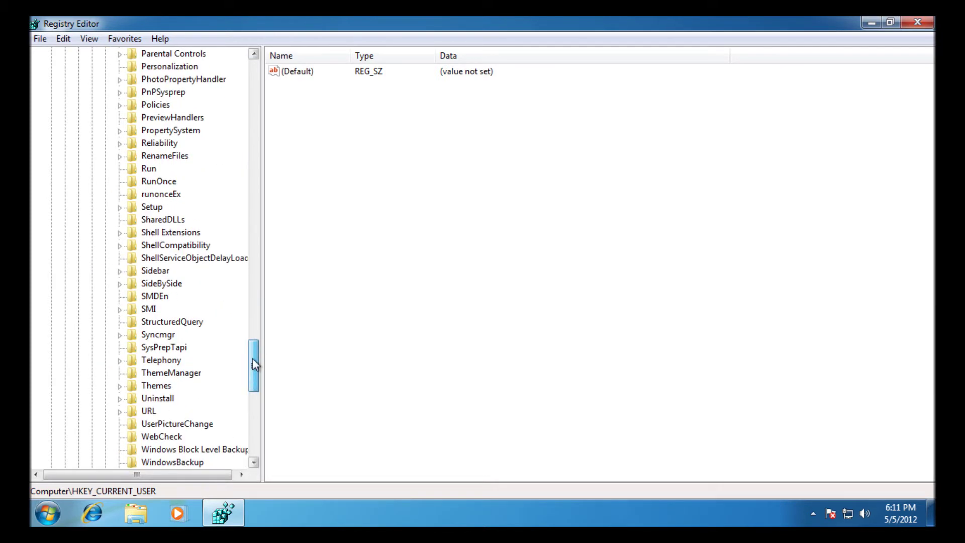
left_click(147, 196)
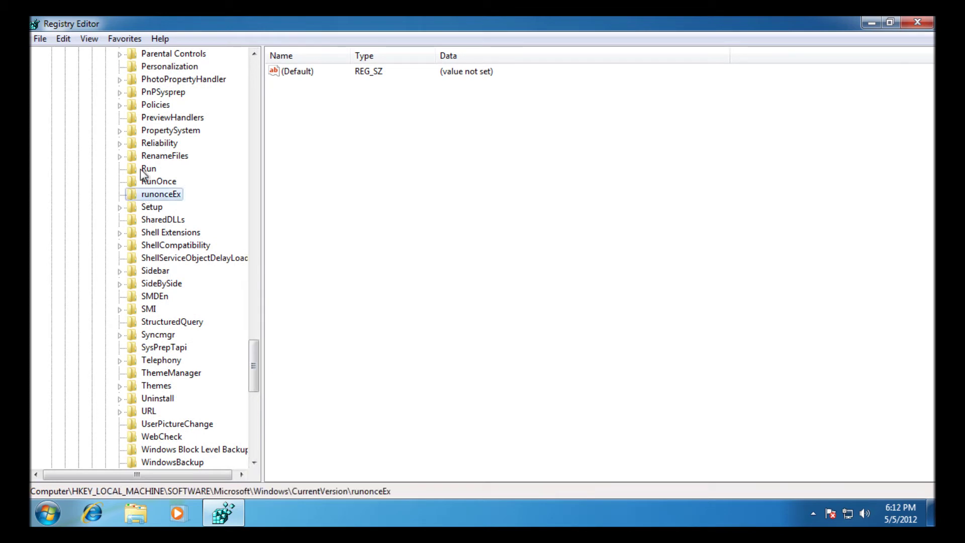
left_click(146, 170)
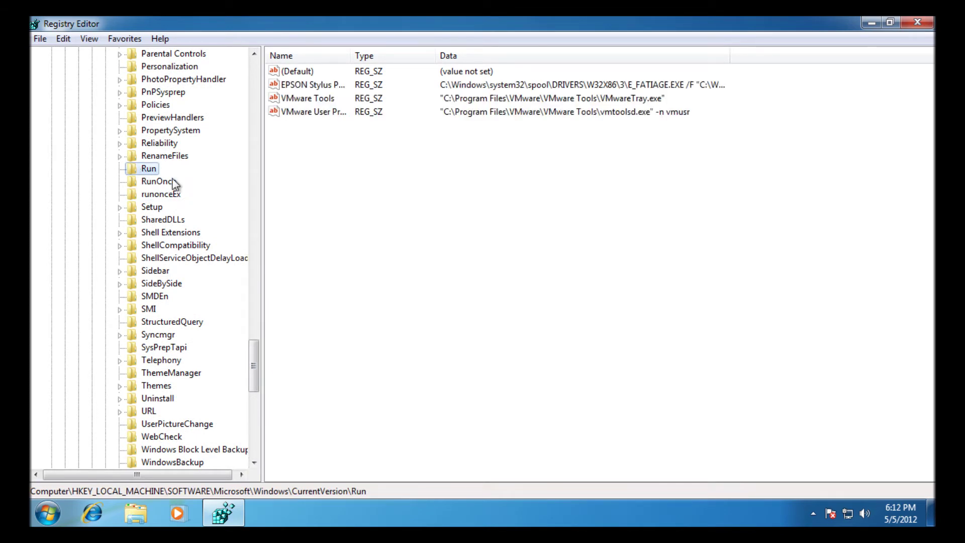
Delete the EPSON startup value and close Registry Editor
left_click_drag(591, 186, 318, 85)
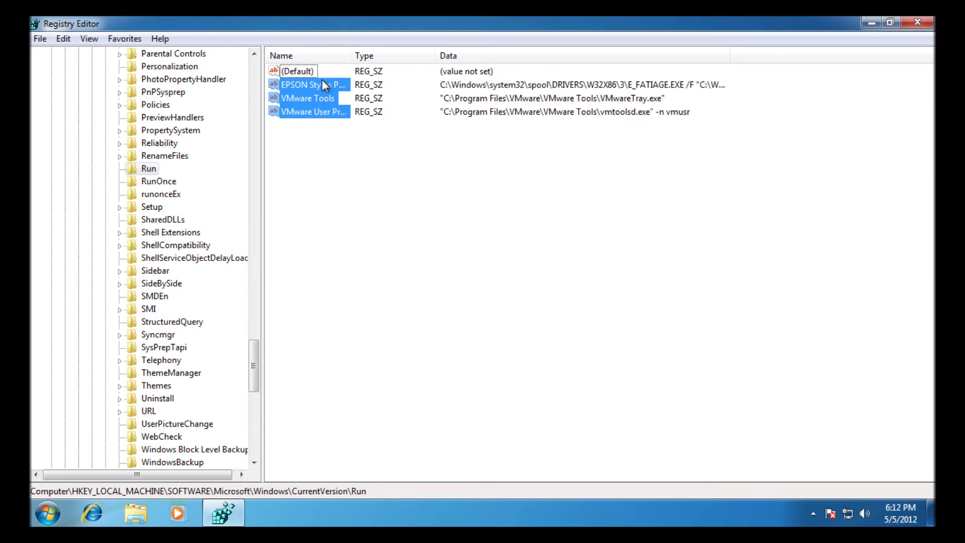
left_click(322, 82)
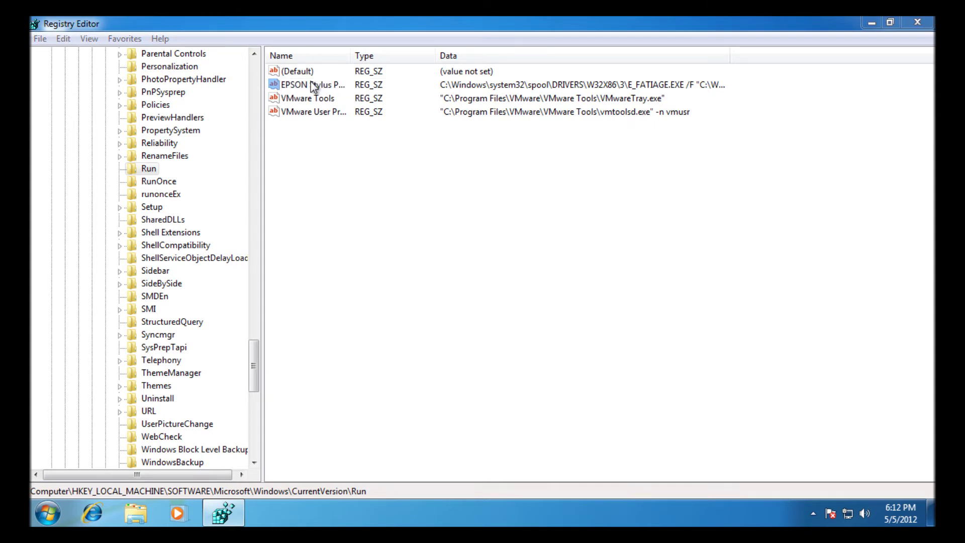
key("Delete")
left_click(572, 265)
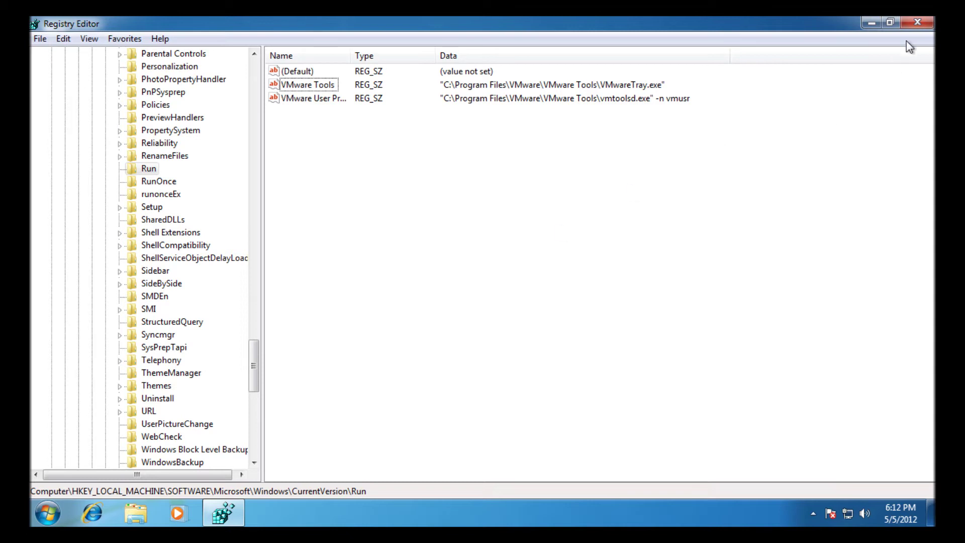
left_click(917, 23)
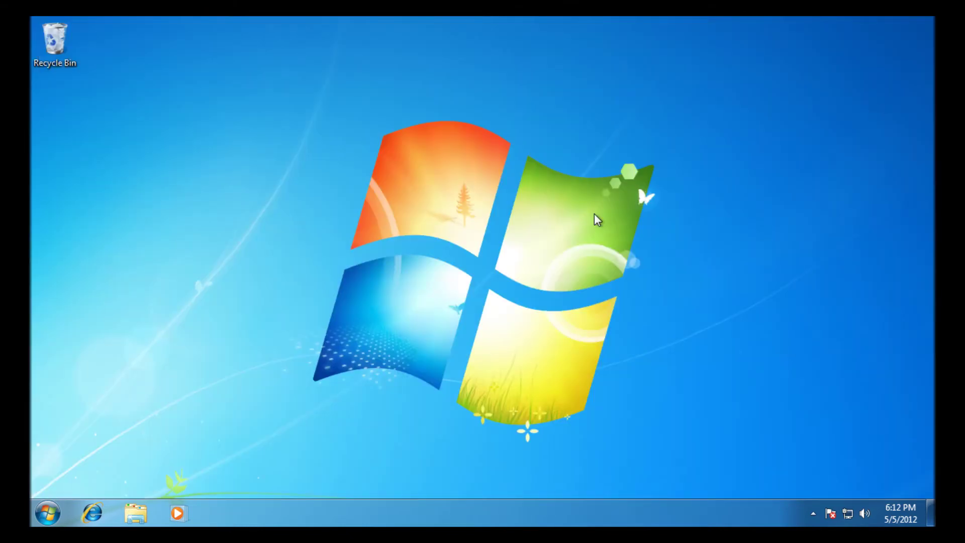
Launch services.msc from Start search and maximize the Services window
key("super")
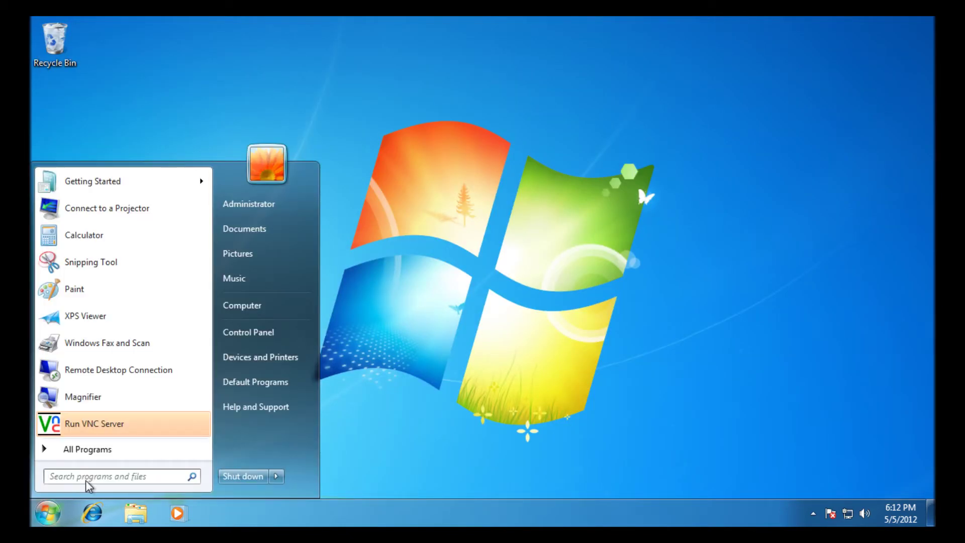
type("ser")
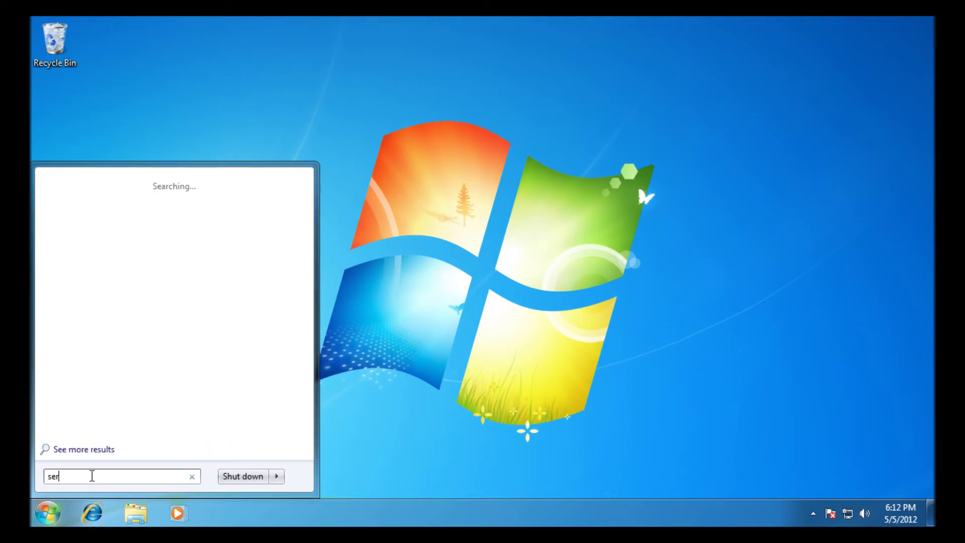
type("vices")
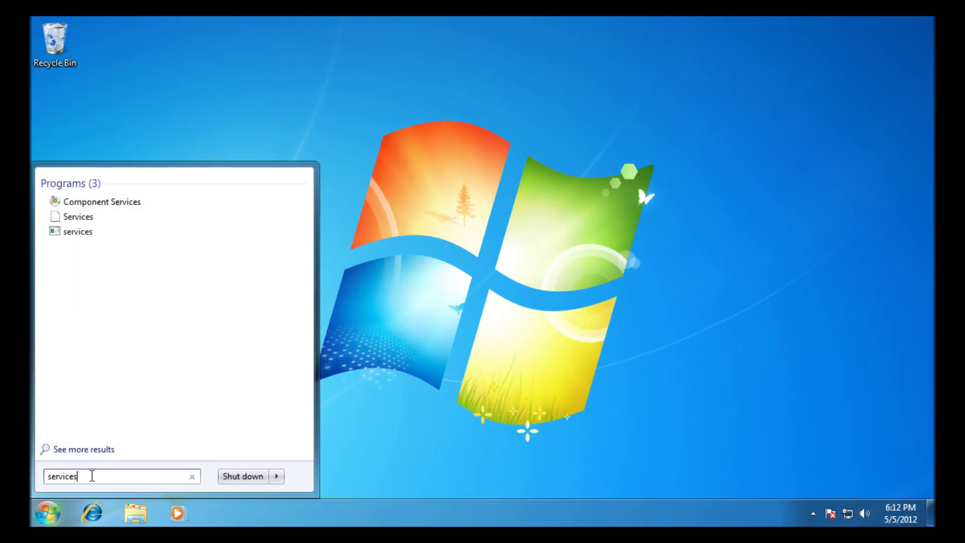
type(".msc")
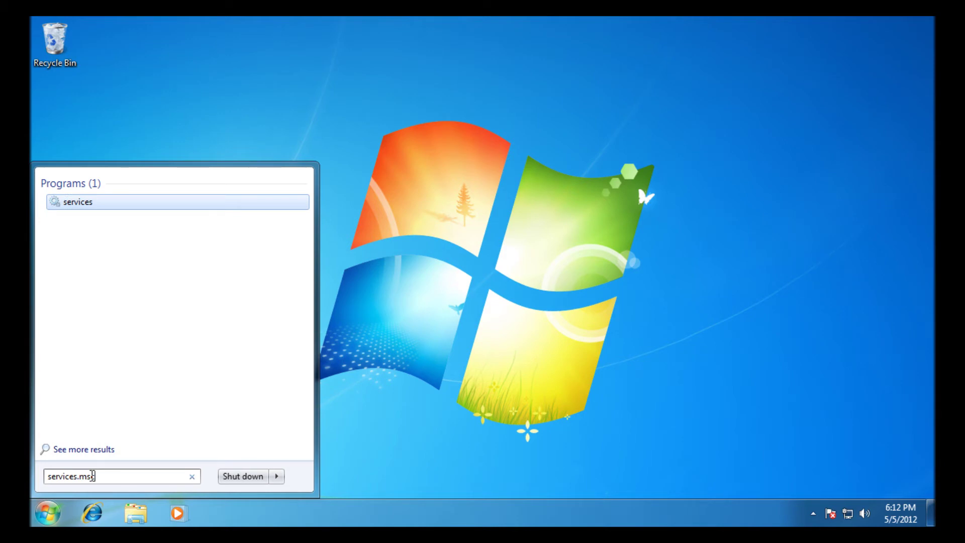
left_click(87, 207)
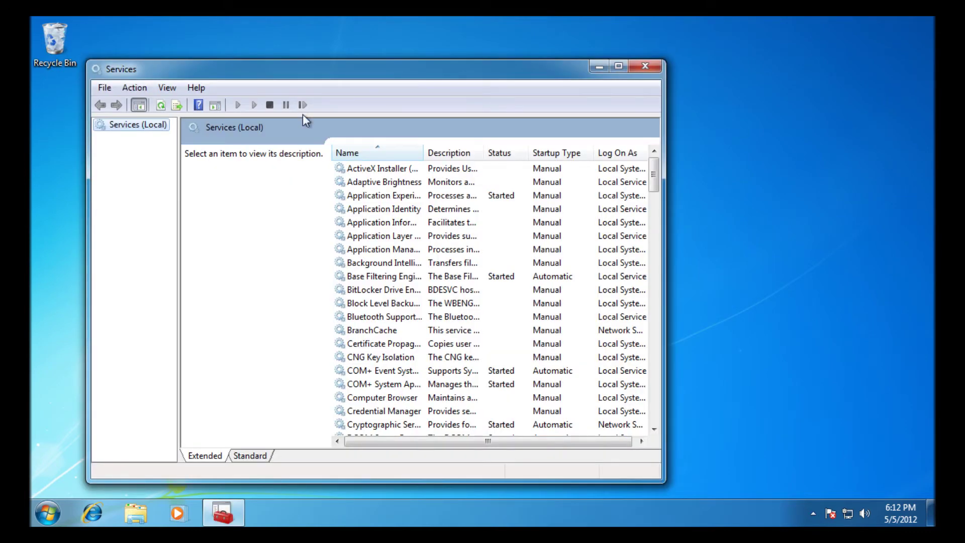
double_click(309, 72)
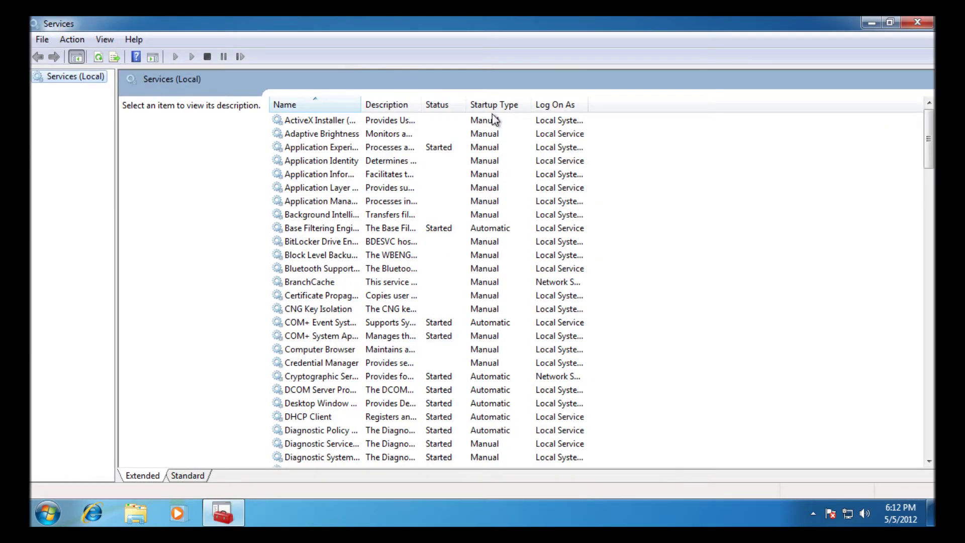
Sort services by startup type and widen the Name, Description and Log On As columns
left_click(493, 105)
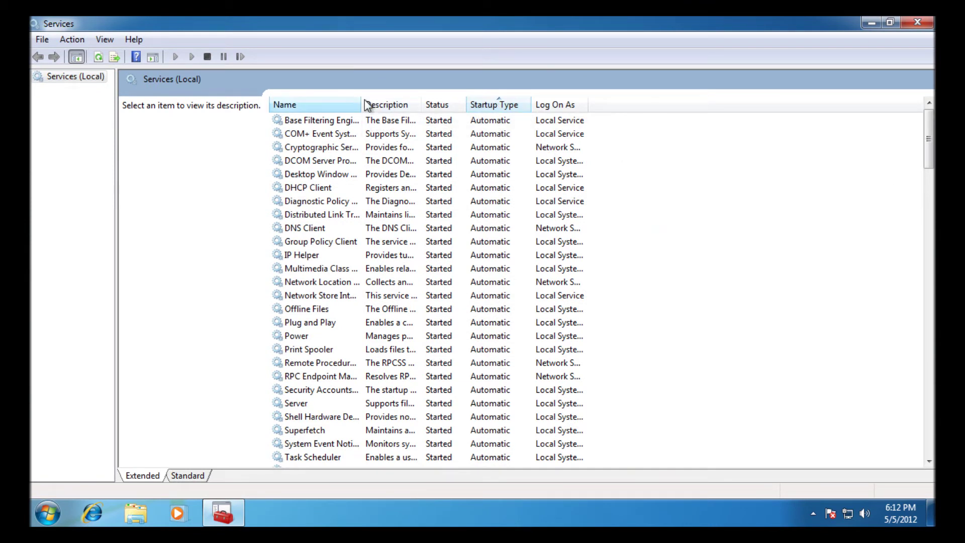
left_click_drag(360, 100, 376, 100)
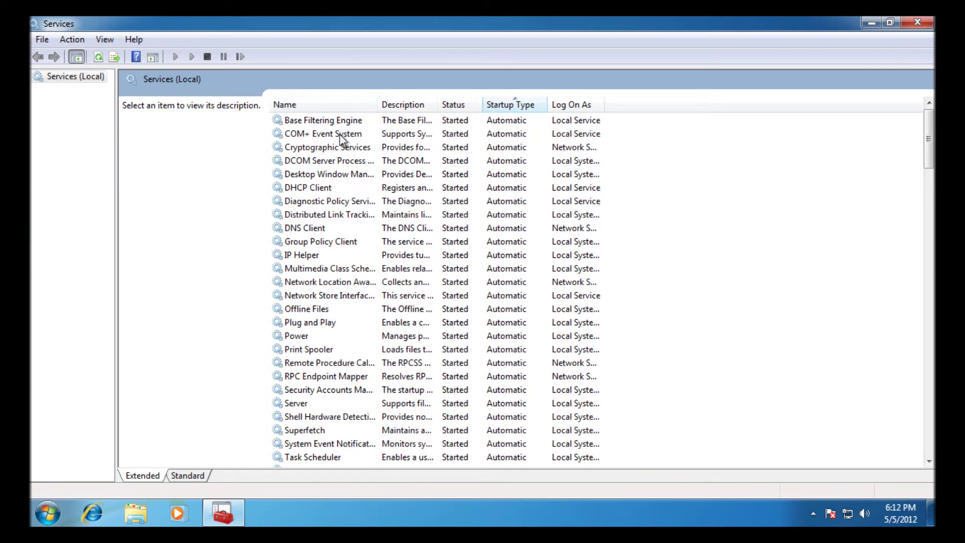
left_click(327, 122)
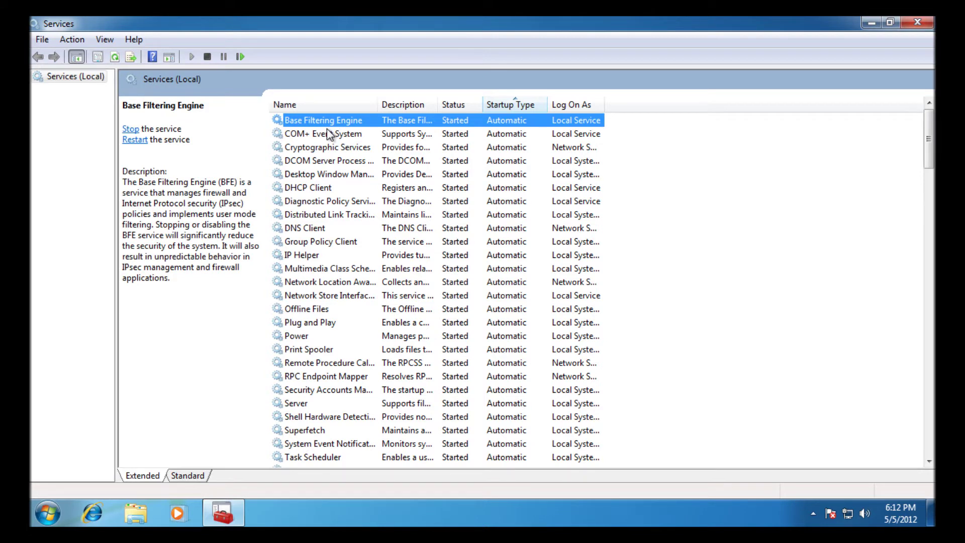
left_click(329, 134)
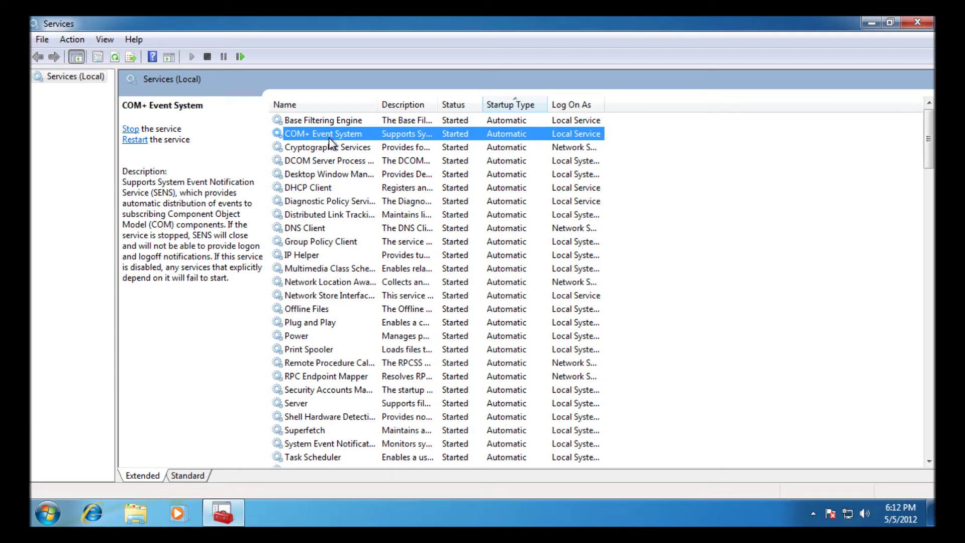
left_click(334, 147)
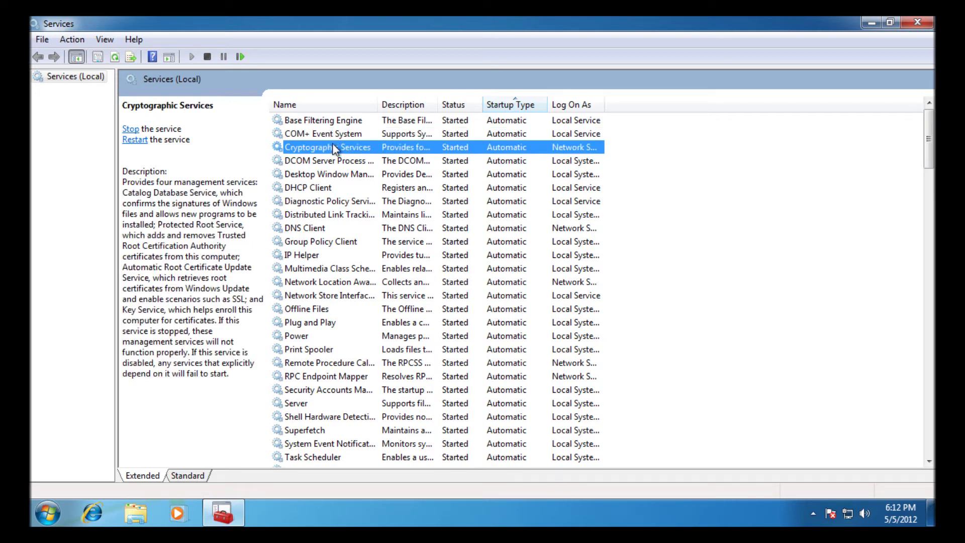
left_click_drag(605, 104, 724, 104)
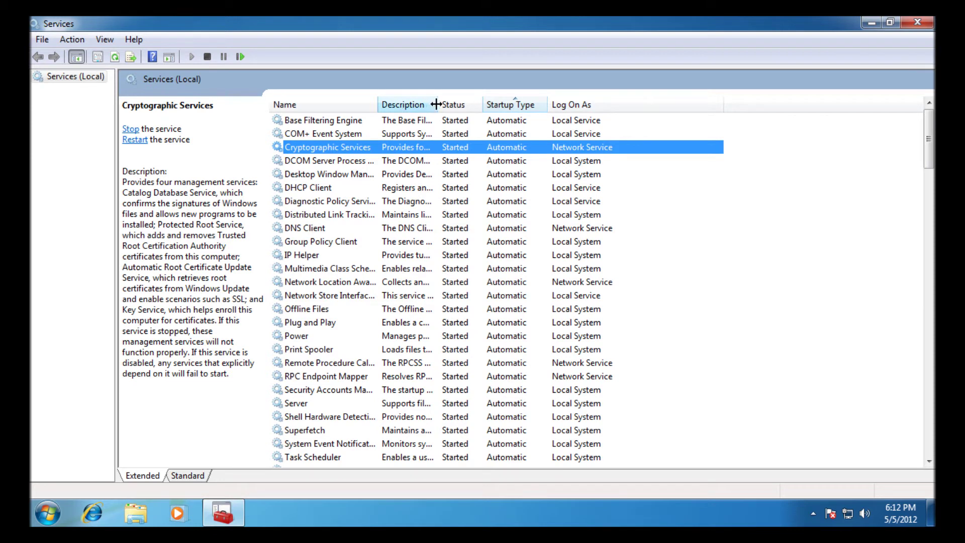
left_click_drag(436, 104, 451, 104)
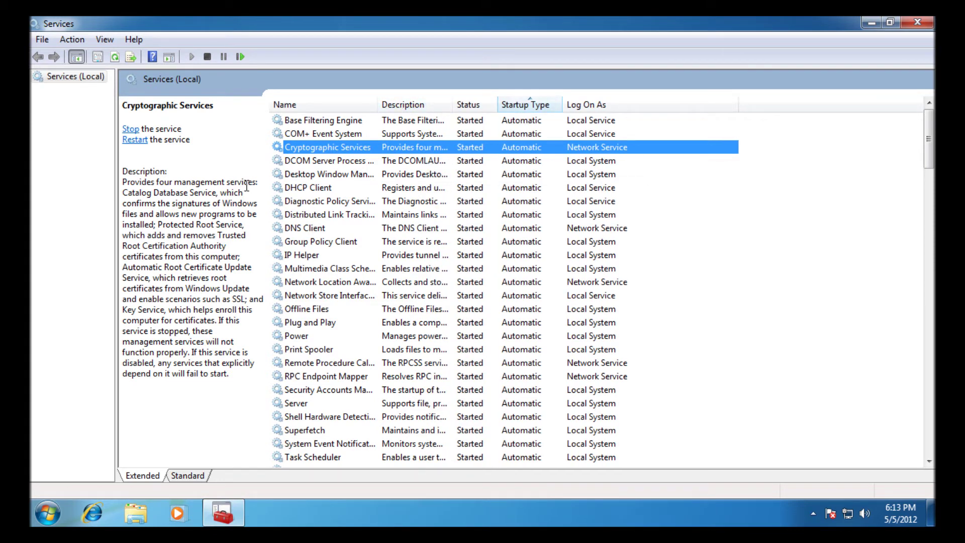
left_click(317, 175)
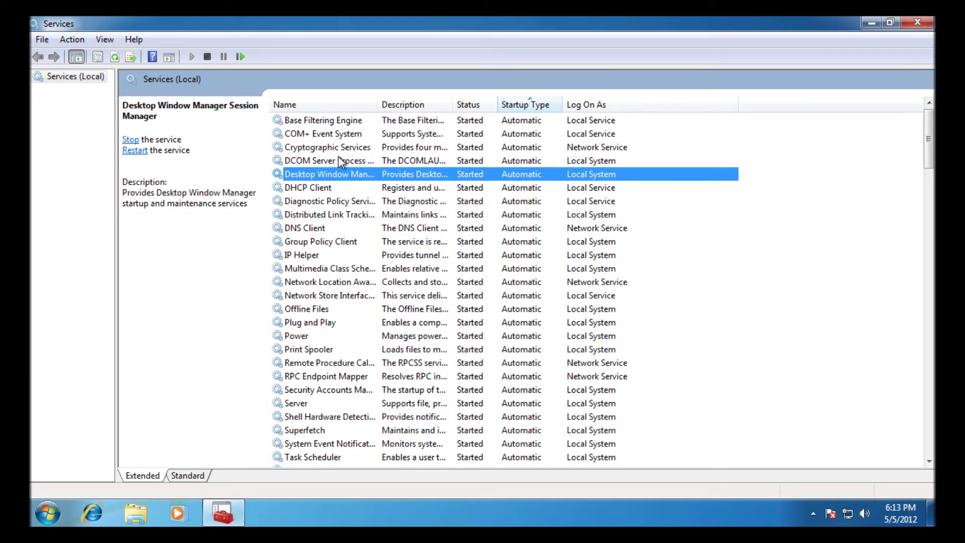
left_click_drag(379, 103, 438, 105)
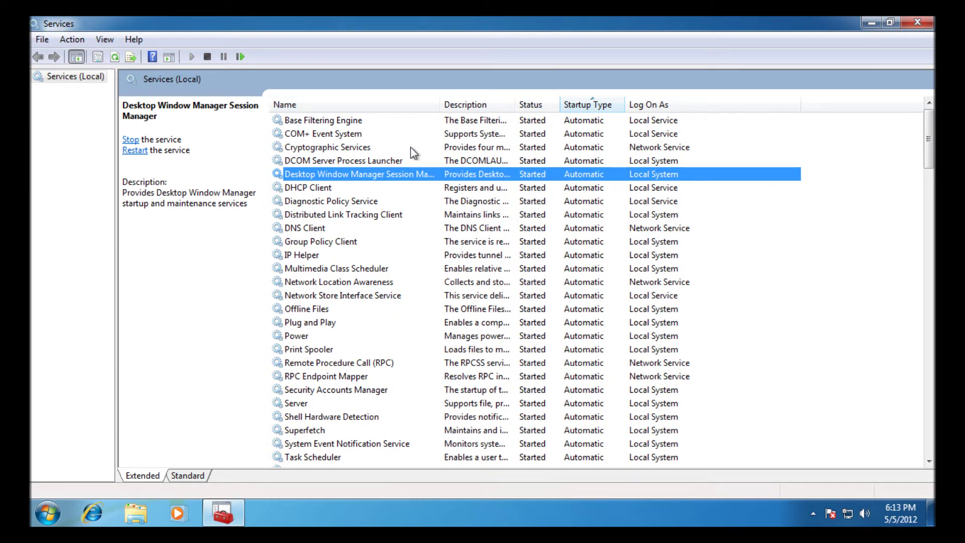
Set the Diagnostic Policy Service startup type to Disabled
right_click(347, 200)
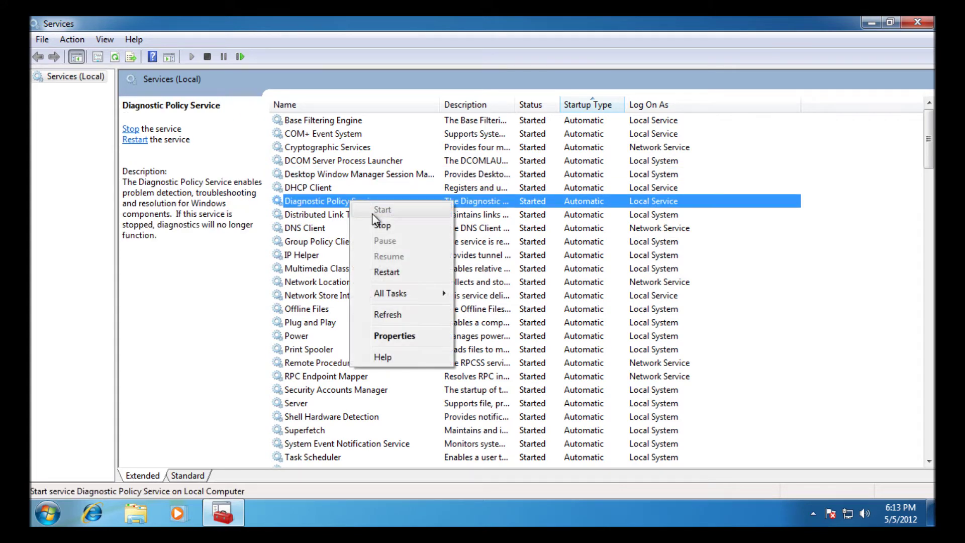
left_click(394, 336)
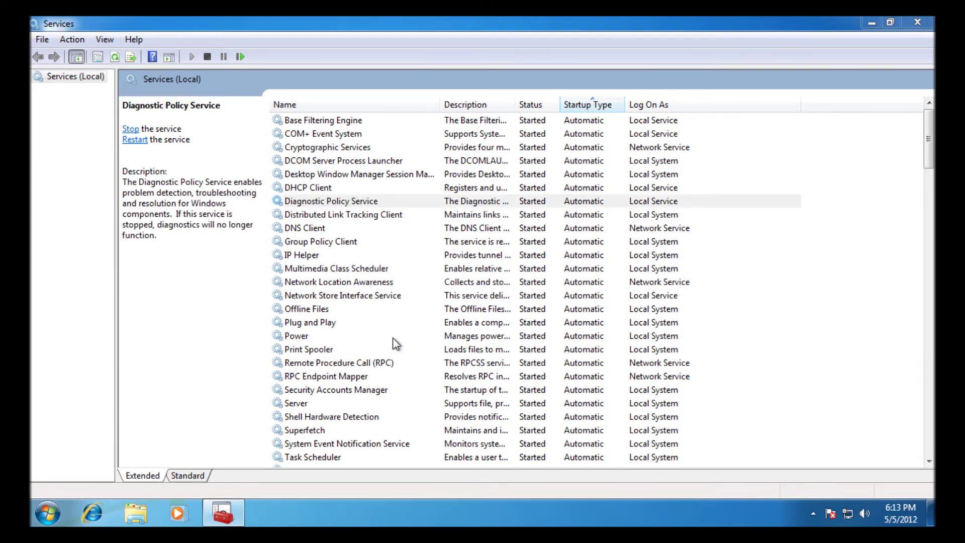
left_click(432, 247)
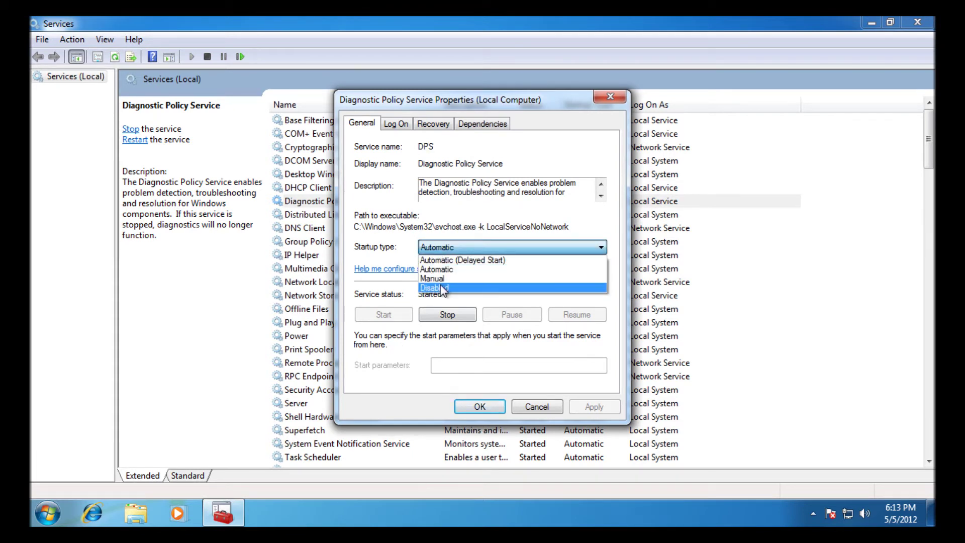
left_click(442, 288)
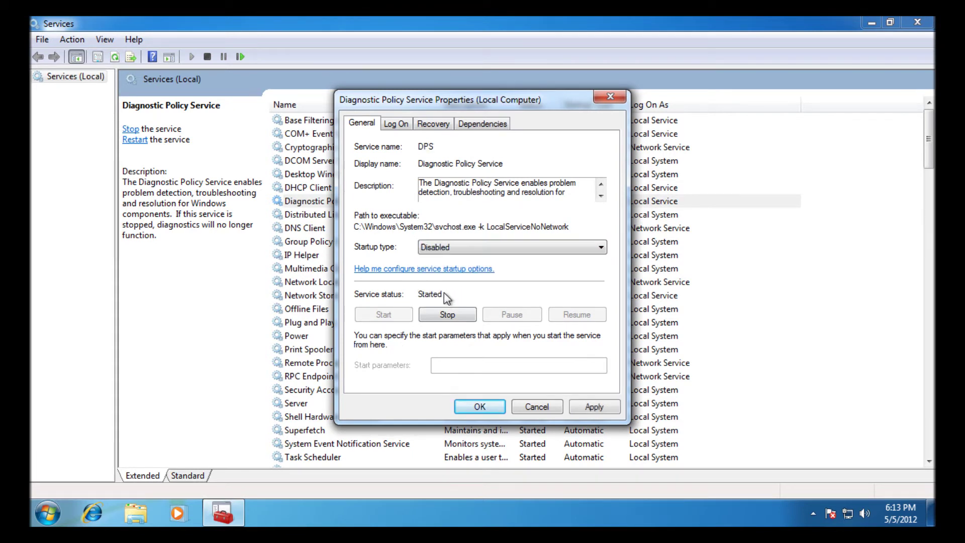
left_click(584, 407)
left_click(501, 411)
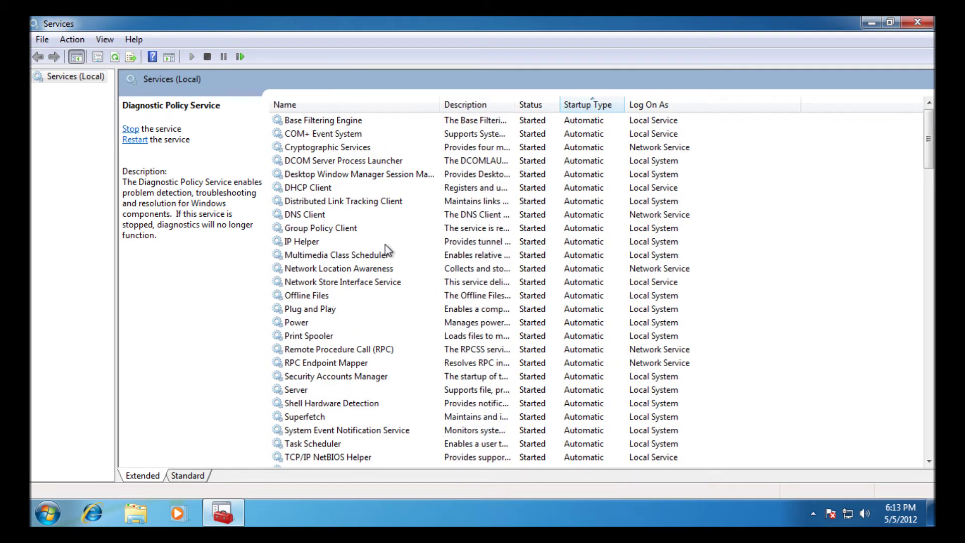
Disable automatic startup for IP Helper and Offline Files
left_click(316, 214)
double_click(477, 227)
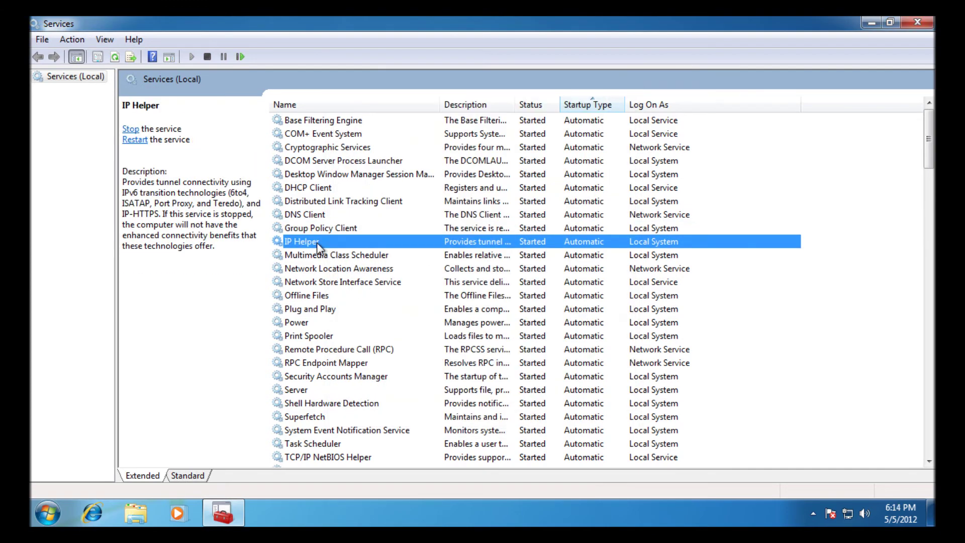
right_click(330, 257)
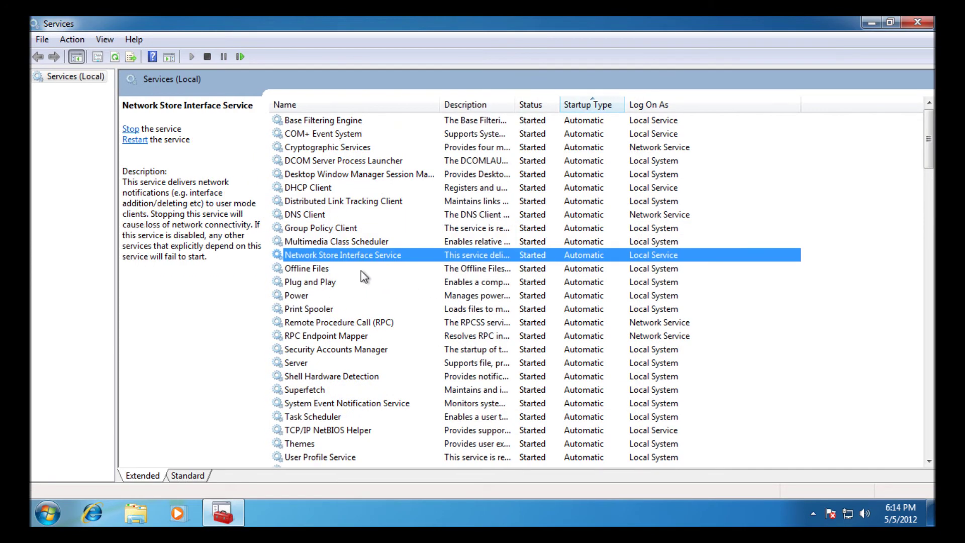
right_click(315, 268)
left_click(334, 402)
left_click(449, 248)
left_click(434, 265)
left_click(478, 405)
Change the Themes service startup type, then close Services
double_click(477, 430)
left_click(479, 247)
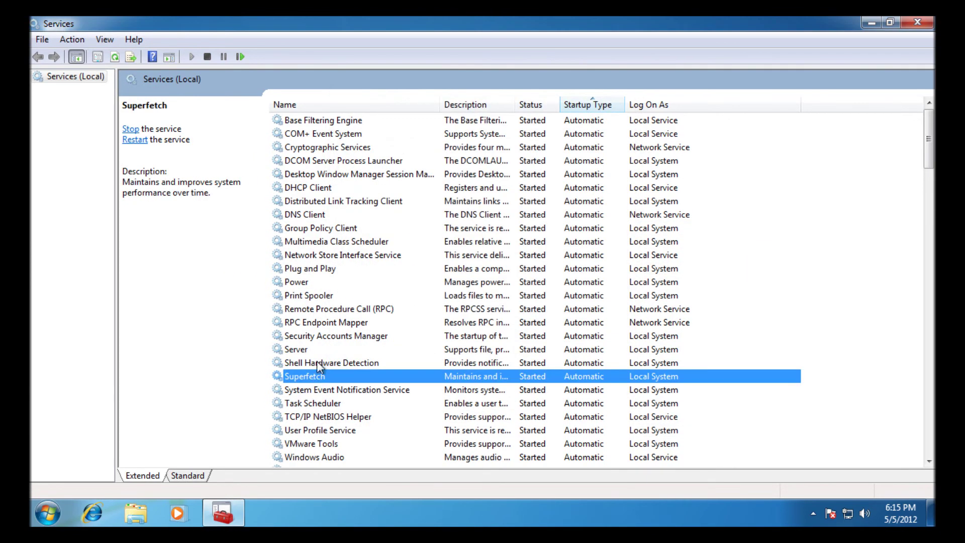
key("Down")
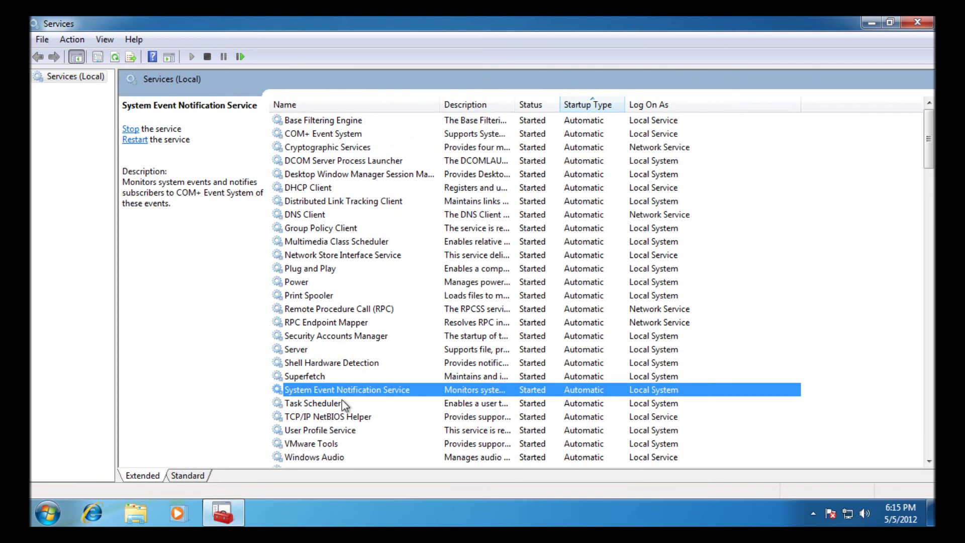
left_click(919, 22)
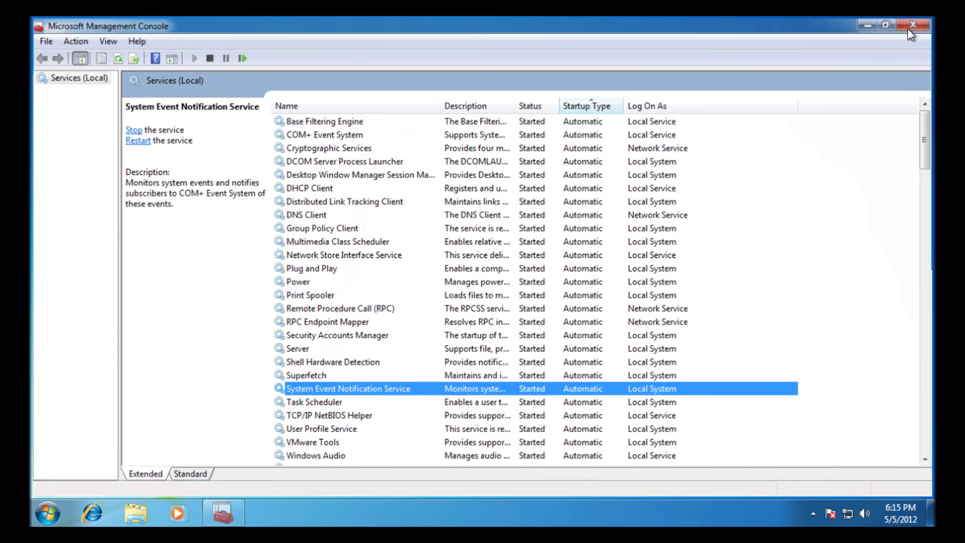
right_click(319, 244)
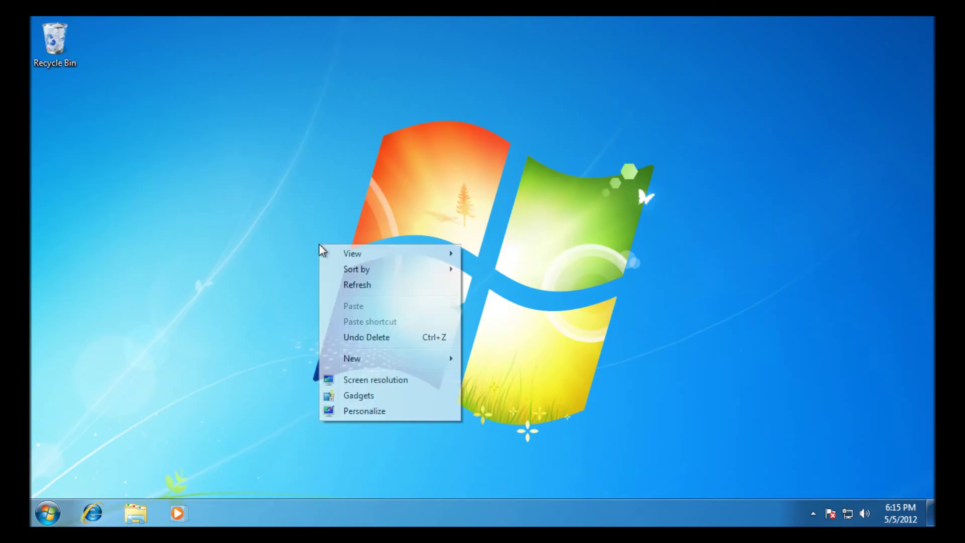
left_click(378, 382)
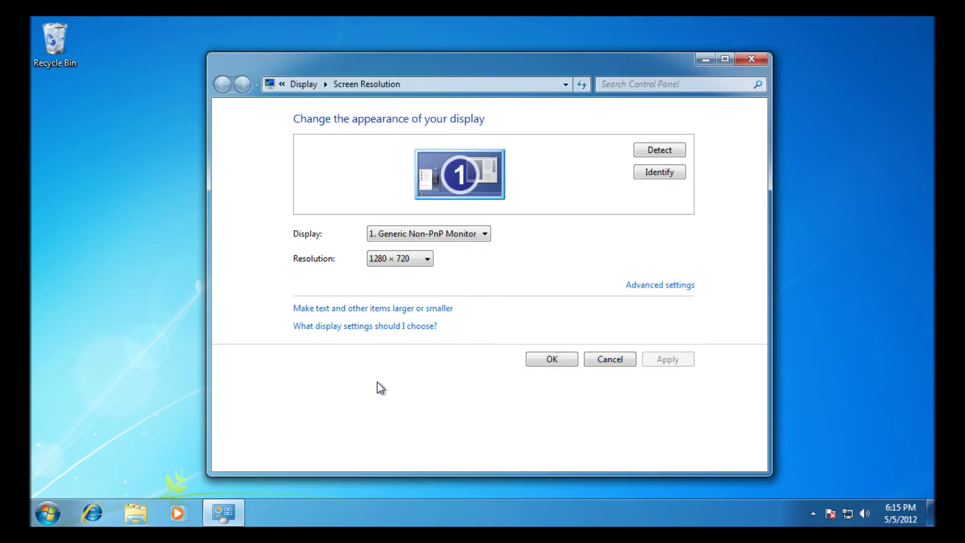
left_click(413, 266)
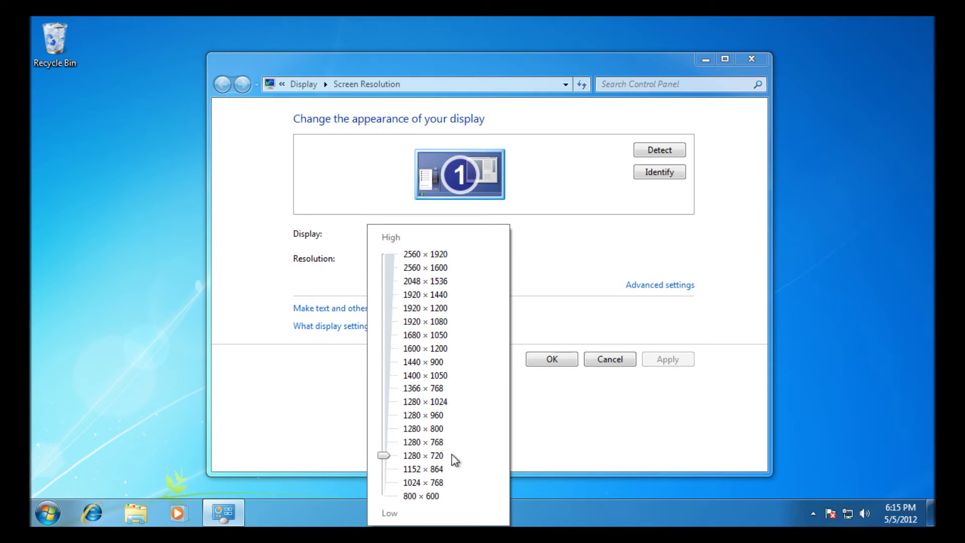
left_click(614, 360)
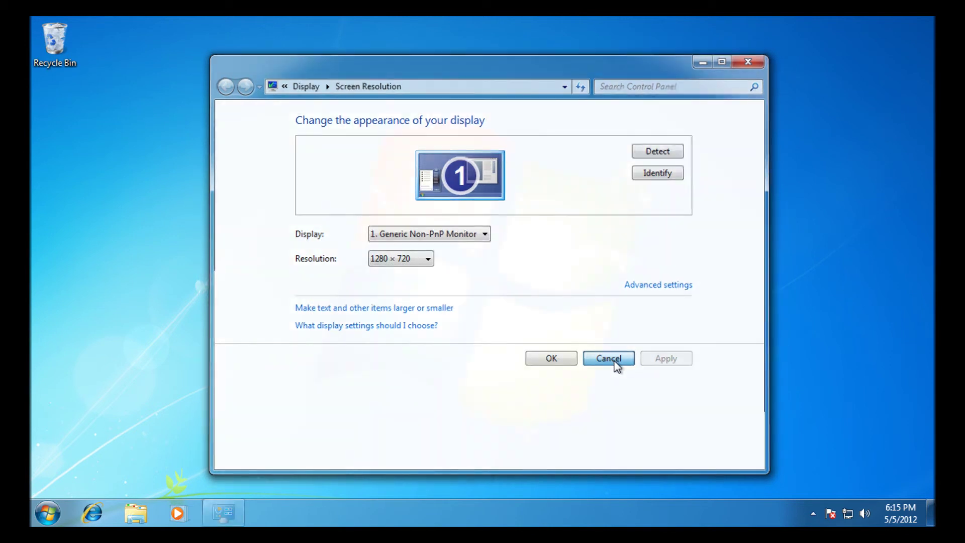
left_click(614, 360)
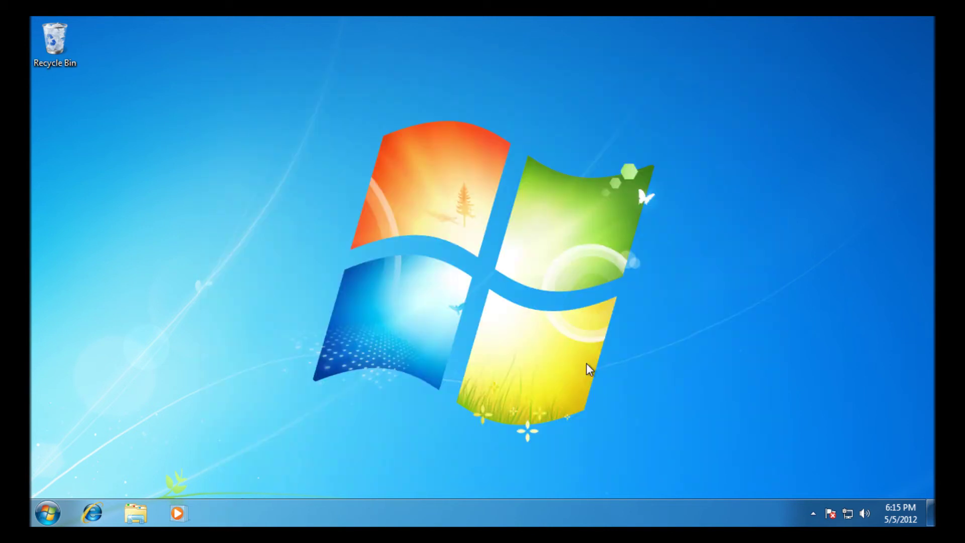
Open User Accounts by running 'control userpasswords2' from the Run box
left_click(52, 516)
type("run")
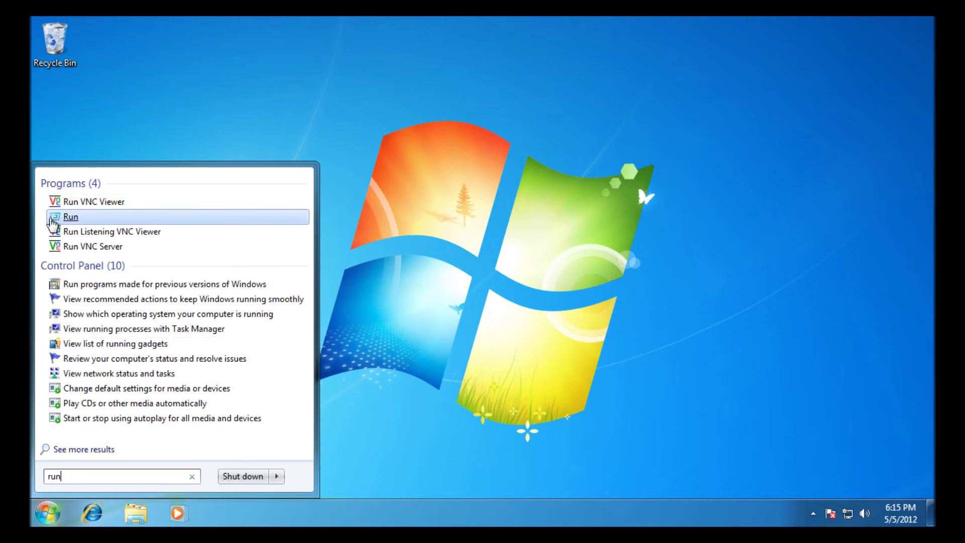
left_click(71, 226)
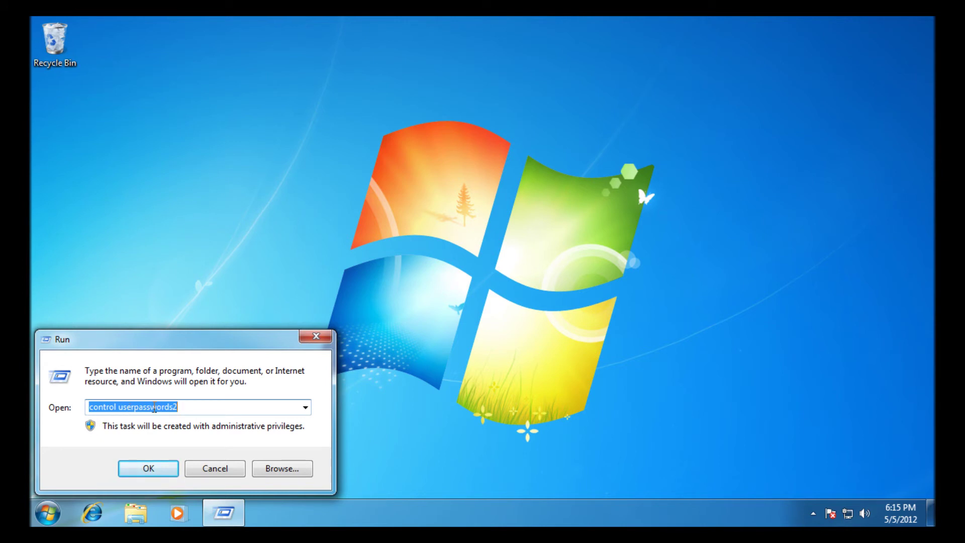
type("control")
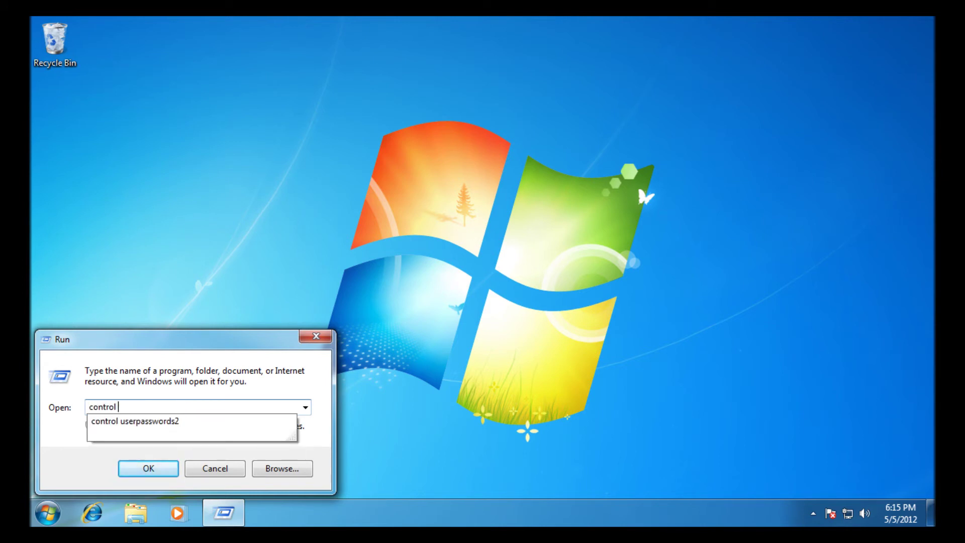
type(" userpasswords2")
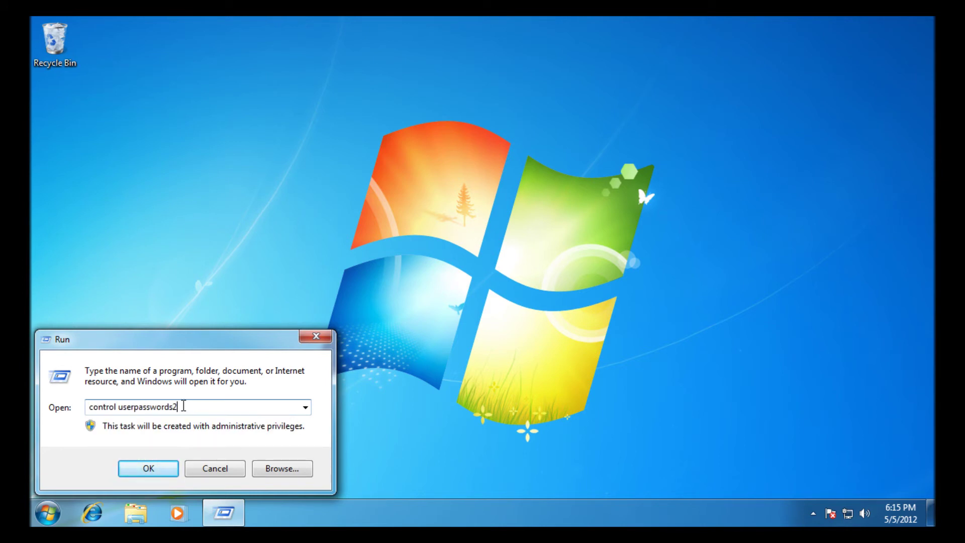
key("Return")
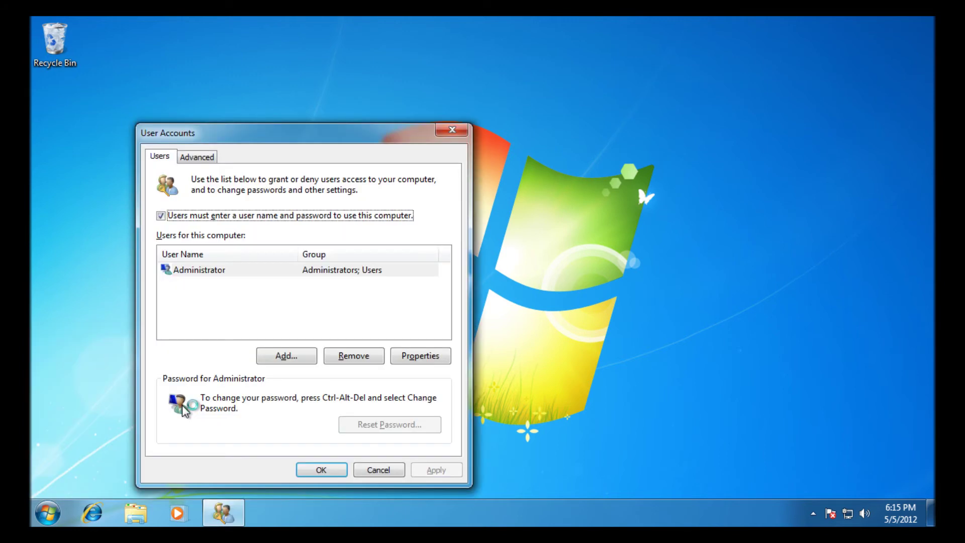
Uncheck 'Users must enter a user name and password', enter the account password, and save
left_click(161, 215)
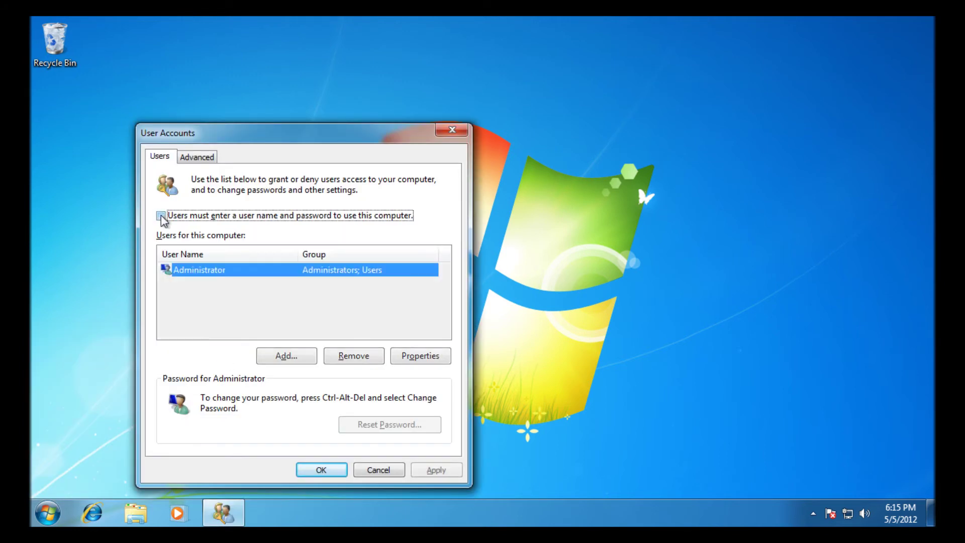
left_click(203, 162)
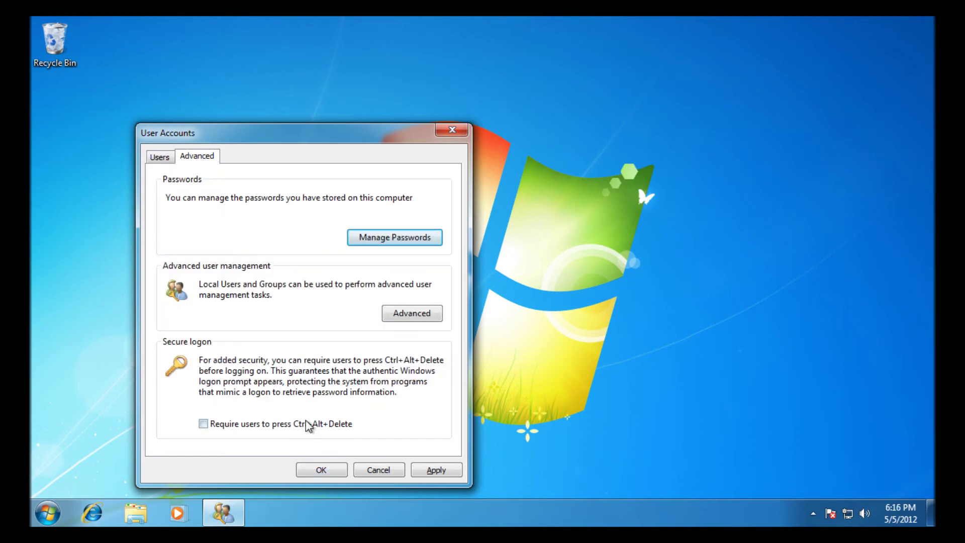
left_click(433, 471)
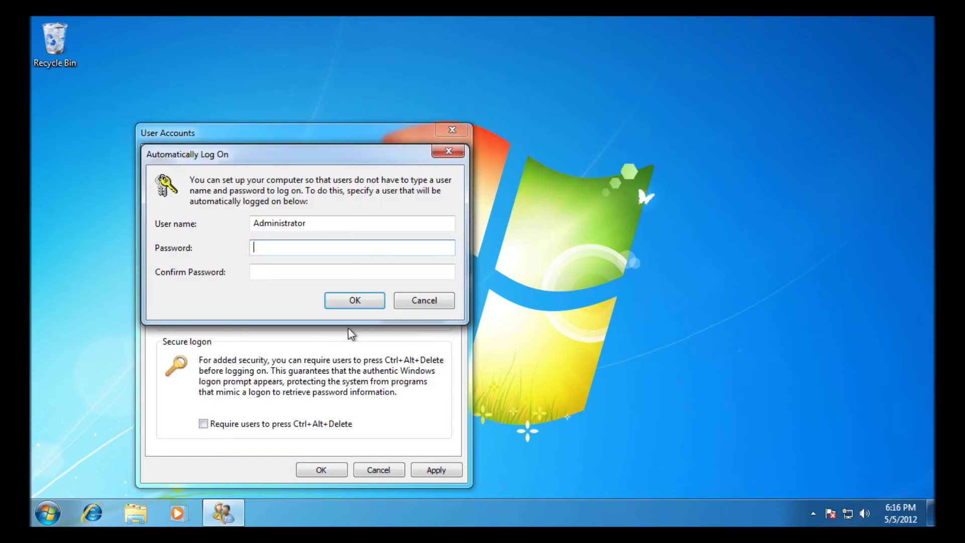
type("•••••••••••••••••••")
left_click(355, 300)
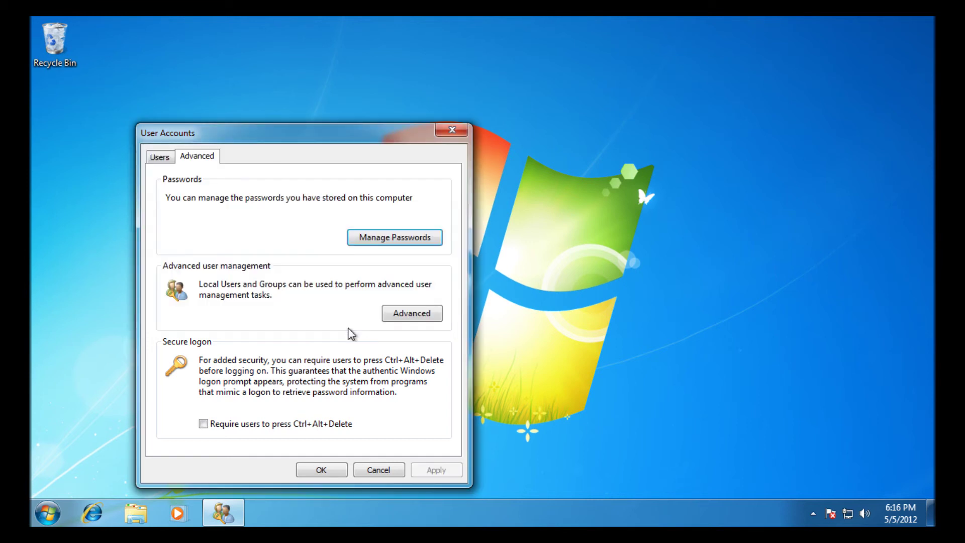
left_click(336, 471)
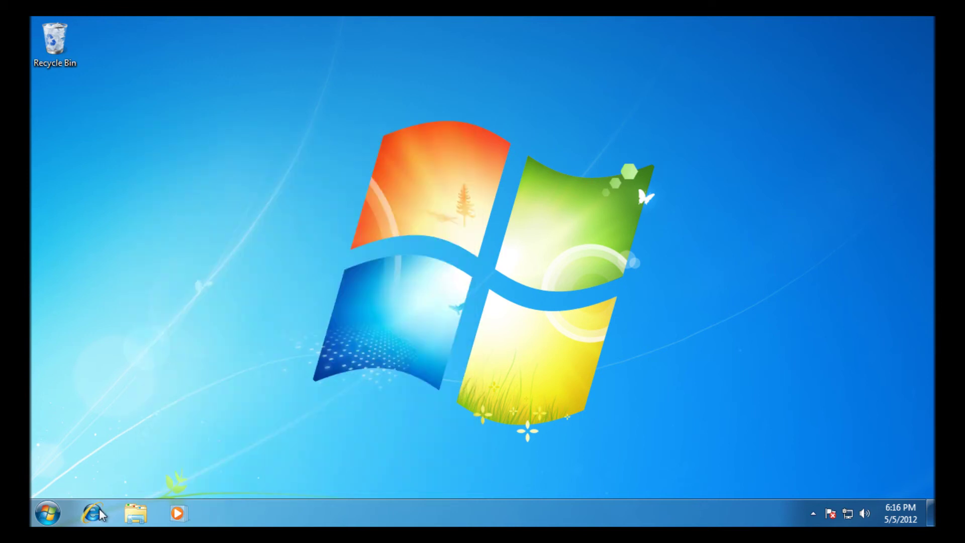
Launch Registry Editor by searching regedit from the Start menu
left_click(55, 514)
type("reged")
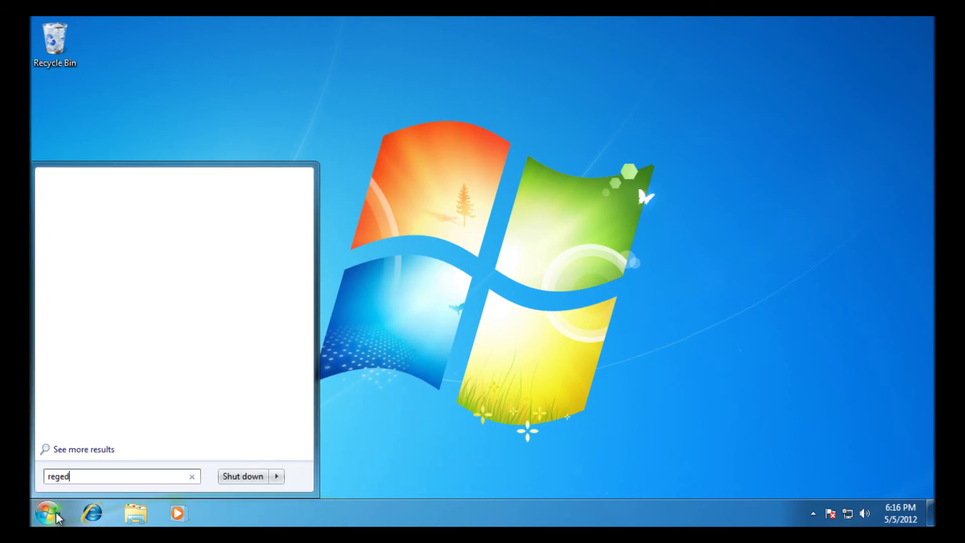
type("it")
key("Return")
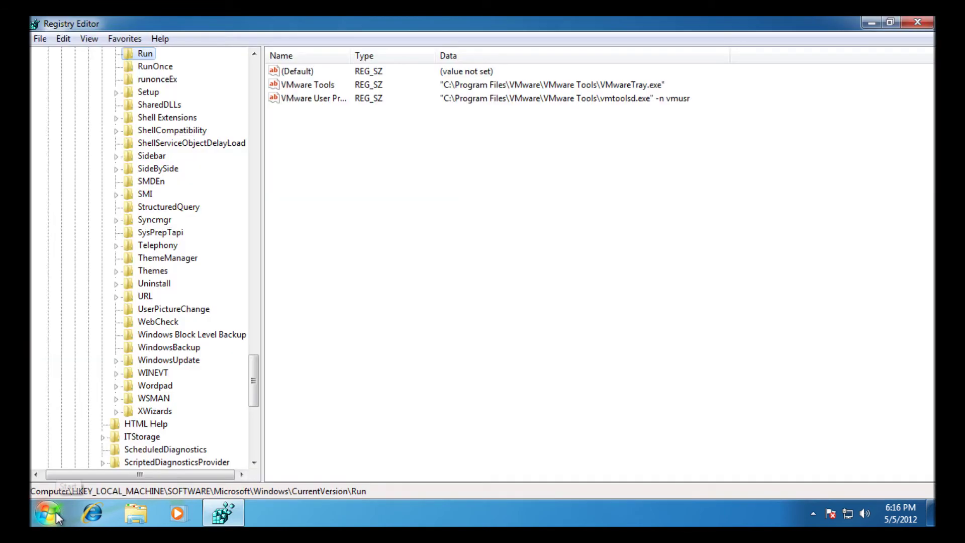
left_click(191, 334)
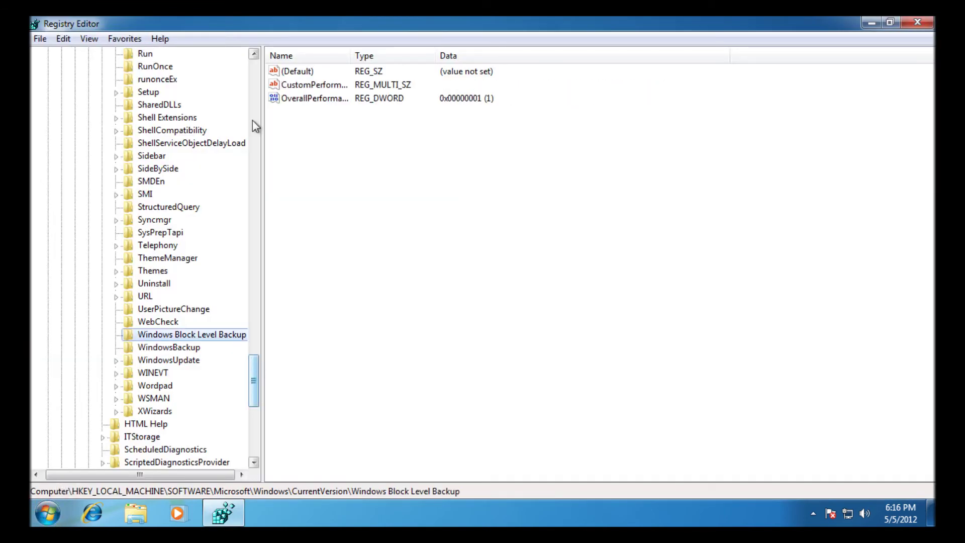
left_click(255, 68)
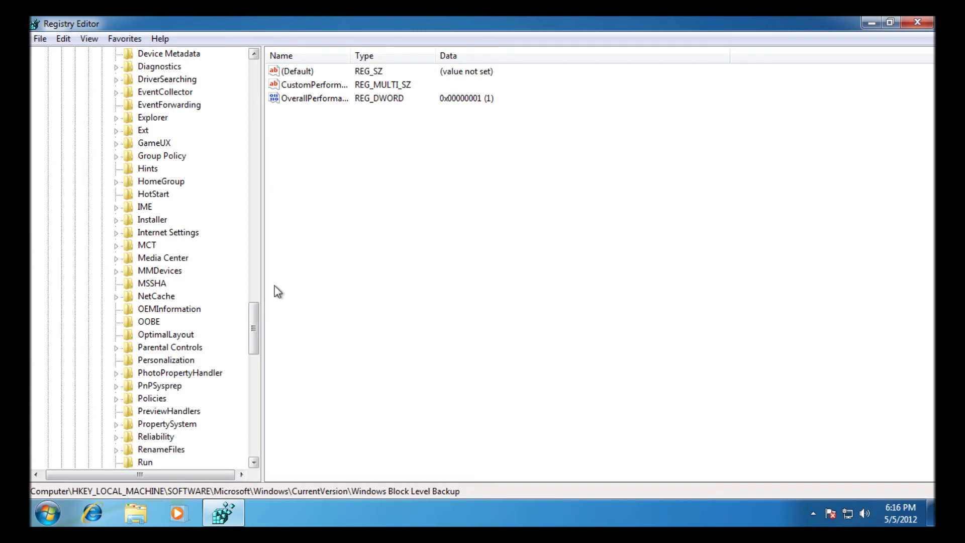
left_click_drag(254, 319, 248, 64)
Browse HKEY_LOCAL_MACHINE to SOFTWARE\Microsoft\Windows NT\CurrentVersion\Winlogon and view its values
left_click(49, 93)
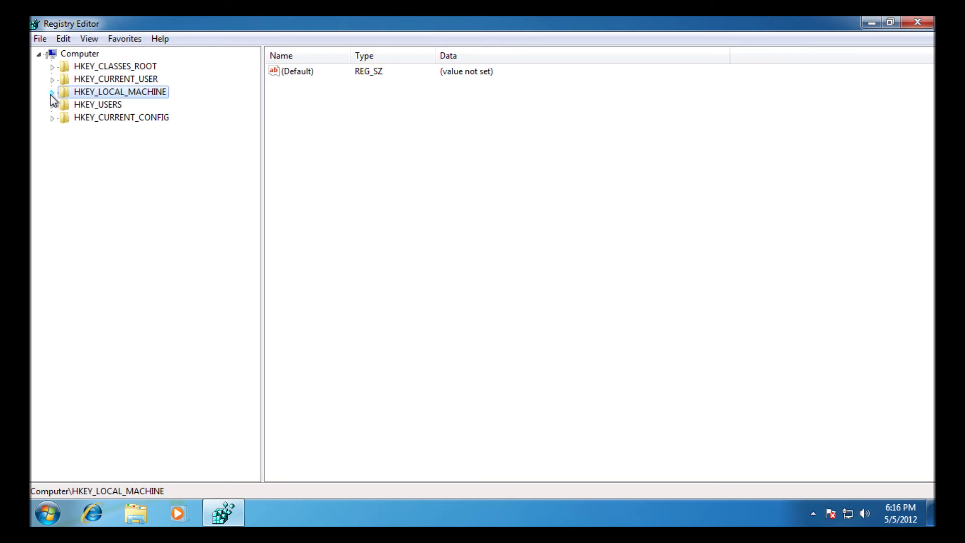
left_click(51, 94)
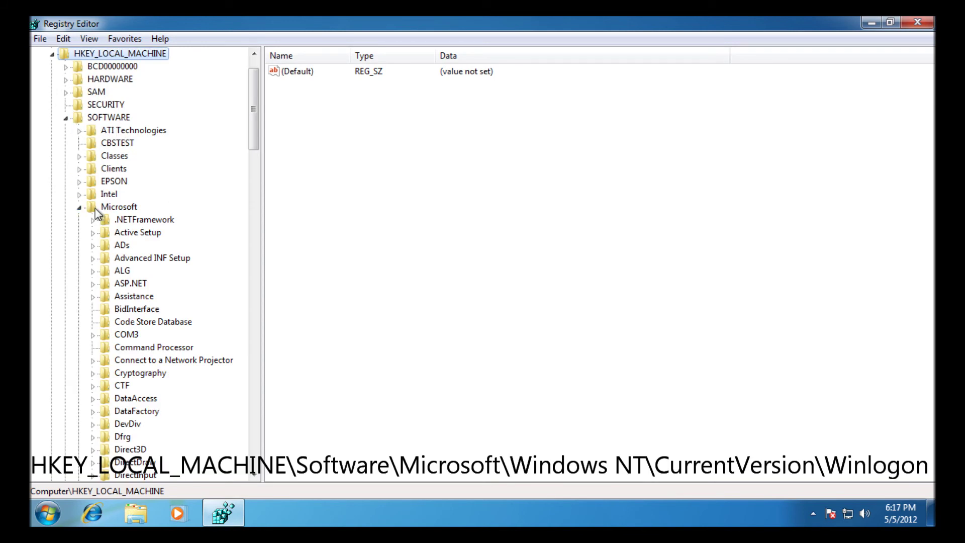
left_click_drag(259, 135, 251, 441)
left_click(93, 285)
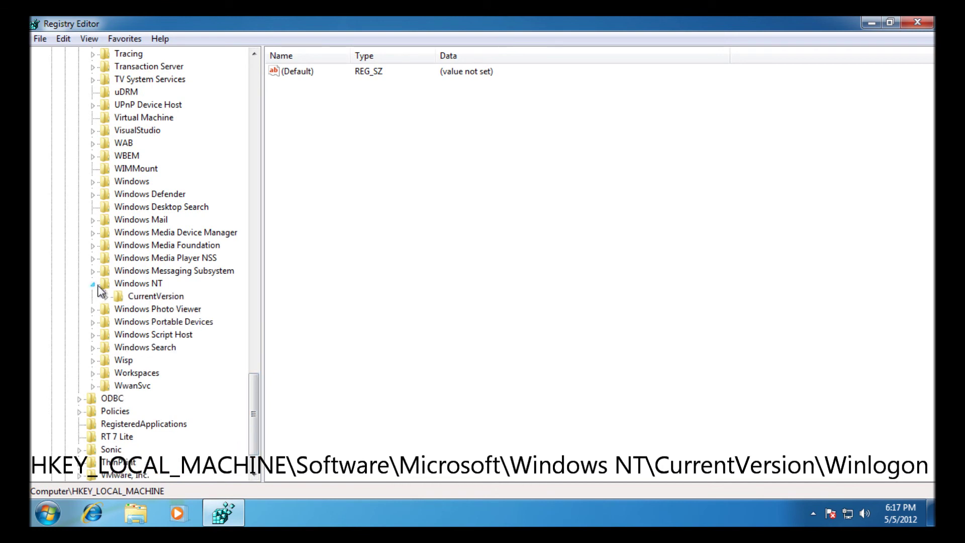
left_click(107, 297)
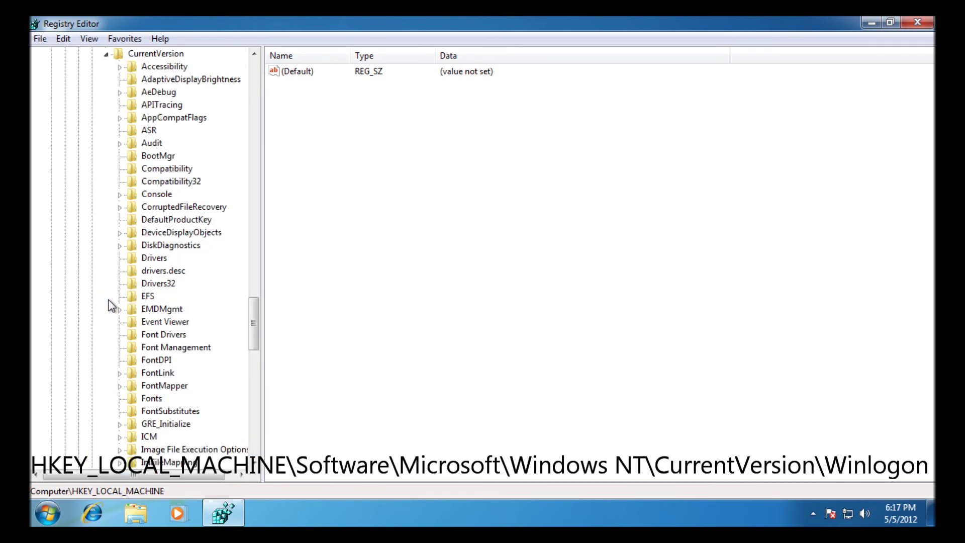
left_click_drag(255, 346, 254, 426)
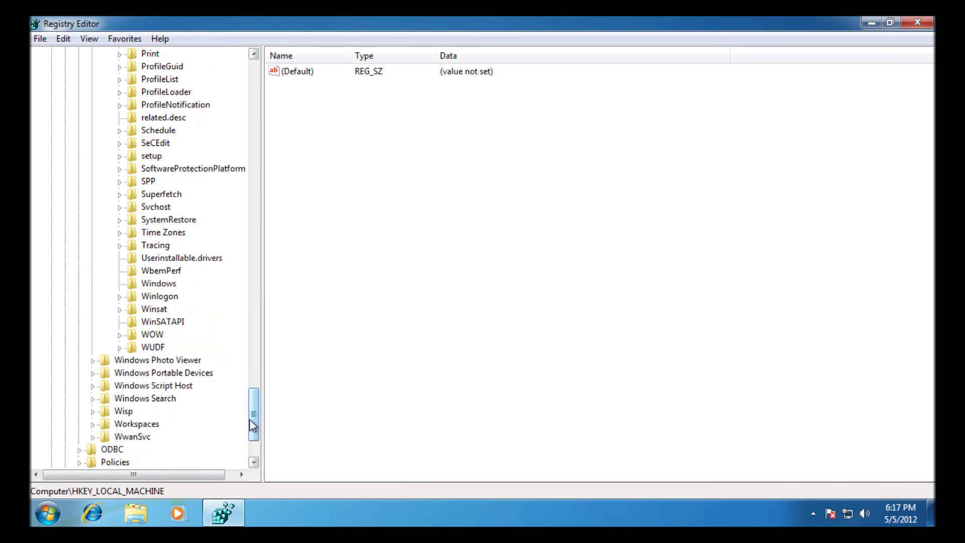
left_click(130, 297)
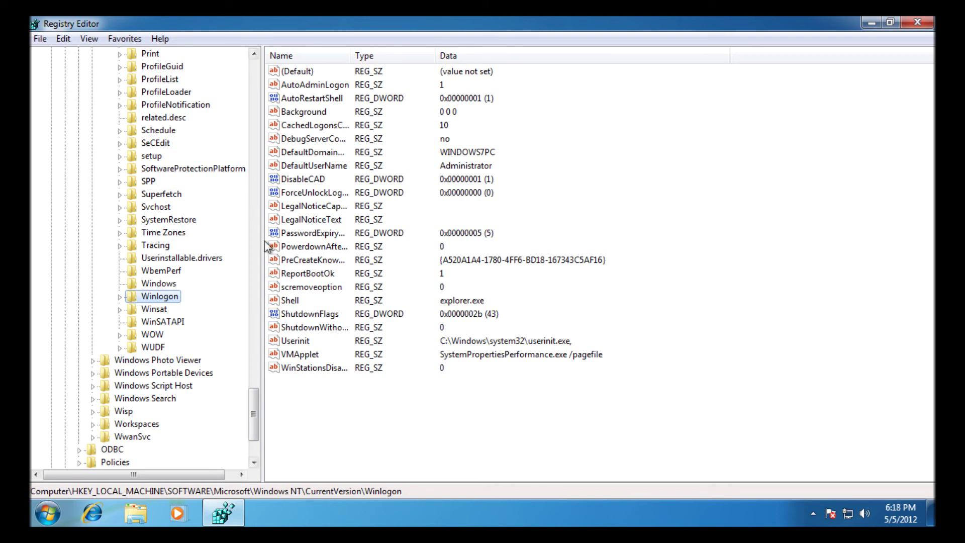
Open Winlogon's Shell value for editing
left_click(294, 287)
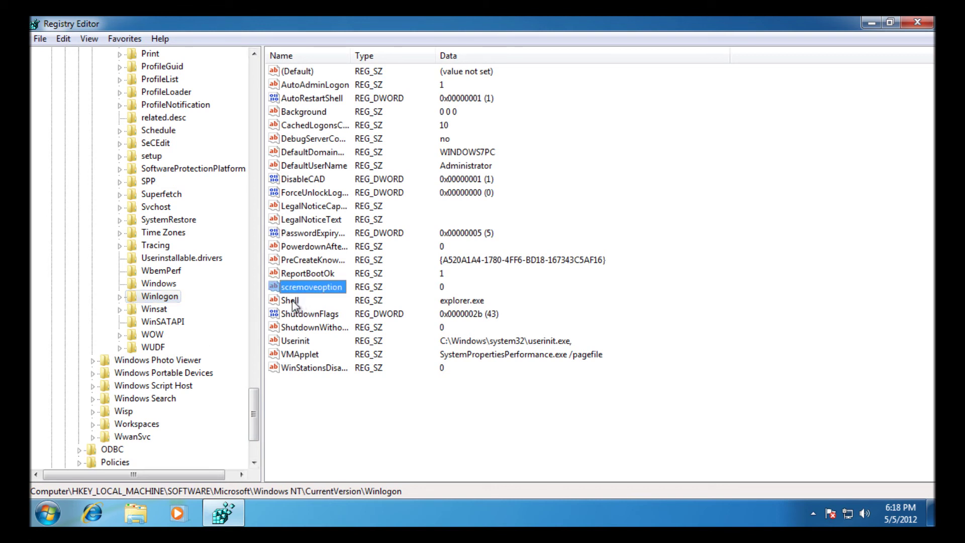
left_click(282, 301)
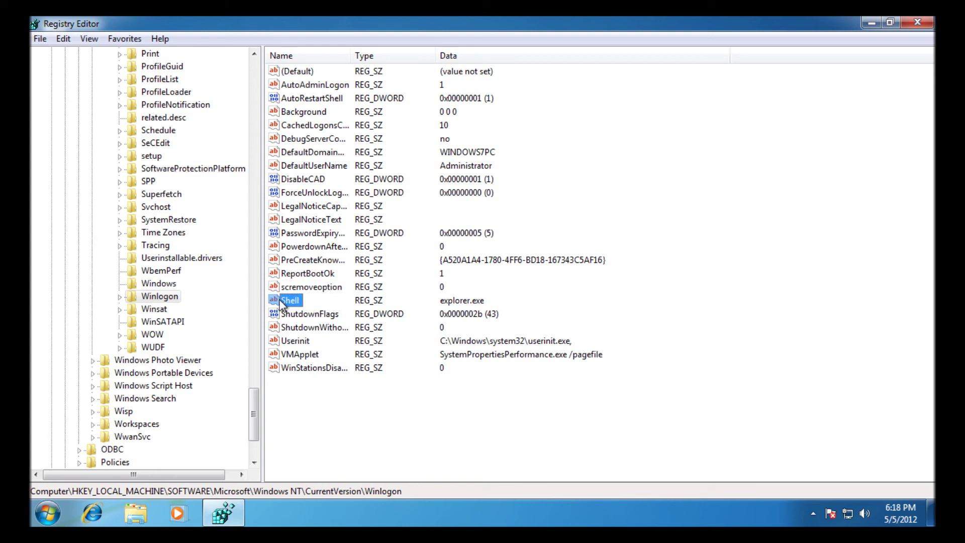
double_click(288, 301)
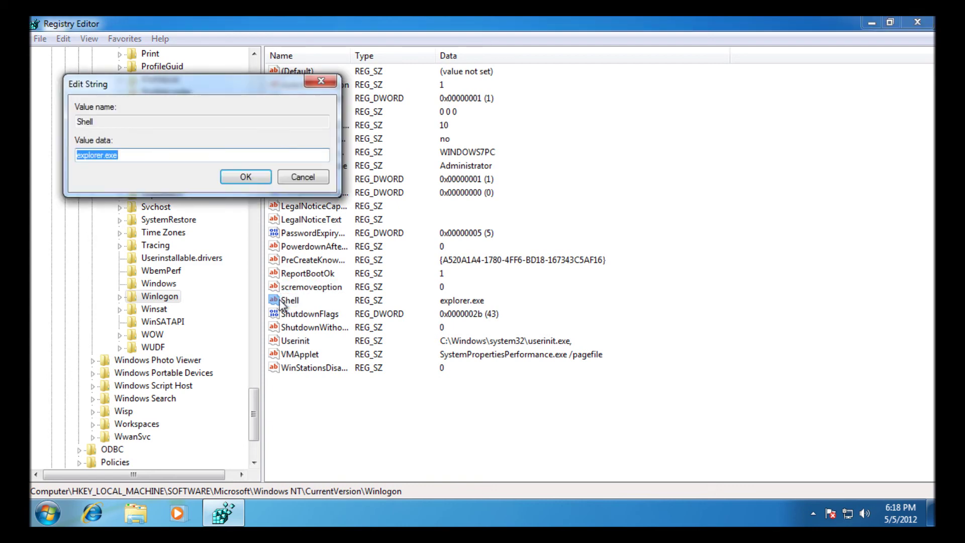
Copy the target path from the Windows Media Center shortcut's properties
left_click(52, 510)
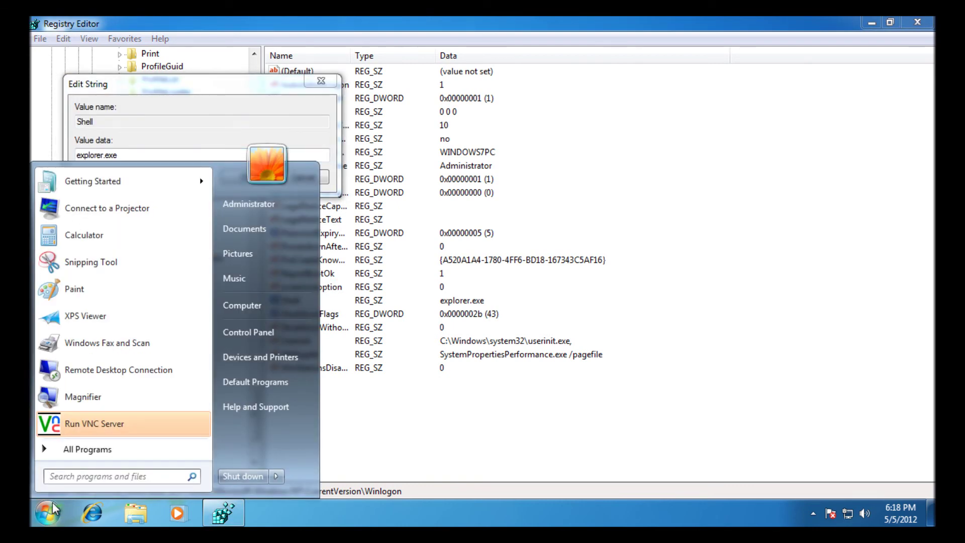
left_click(71, 454)
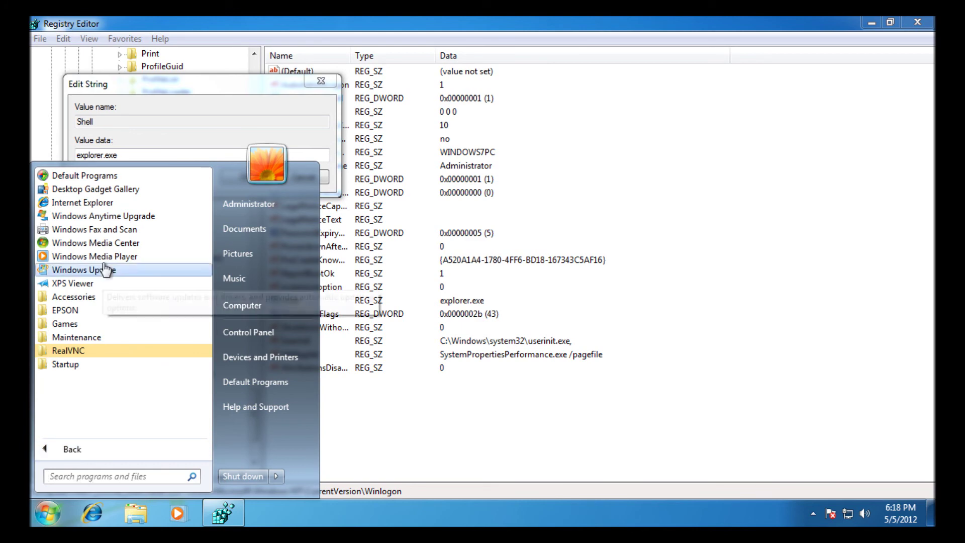
right_click(103, 245)
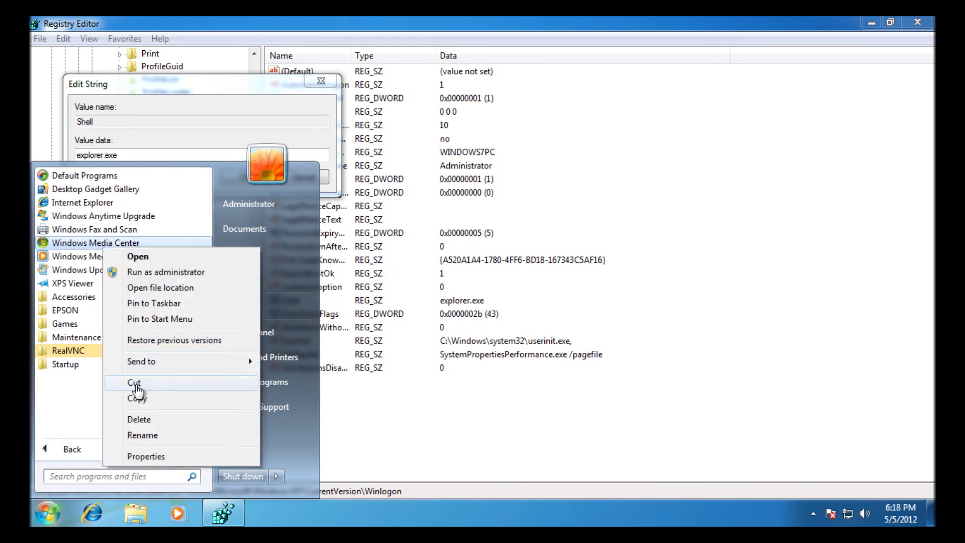
left_click(146, 456)
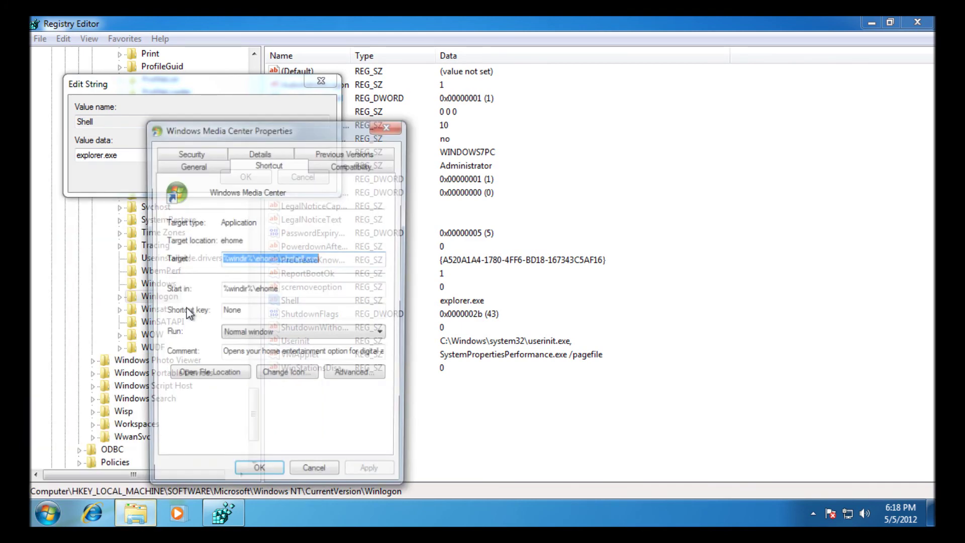
right_click(280, 261)
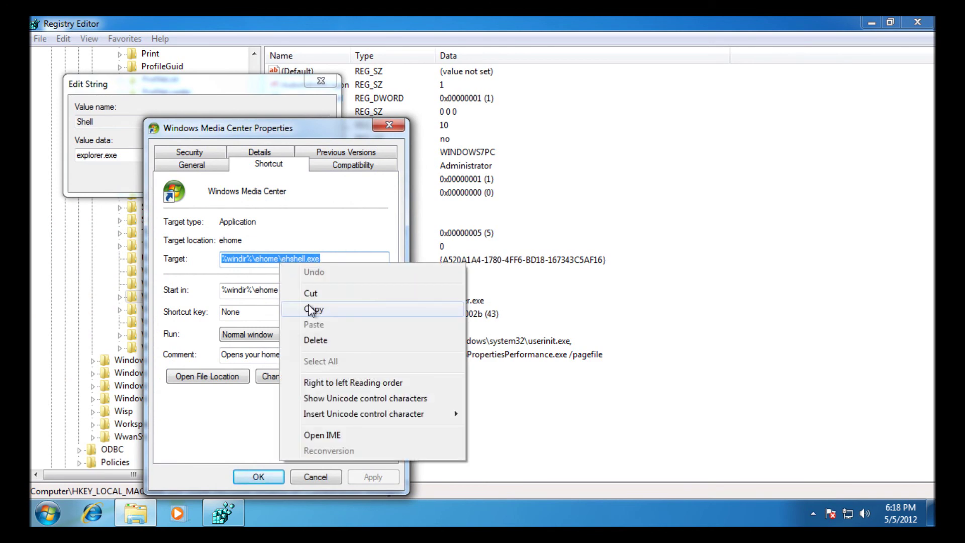
left_click(312, 310)
Replace explorer.exe with %windir%\ehome\ehshell.exe in Shell and close Registry Editor
left_click(265, 477)
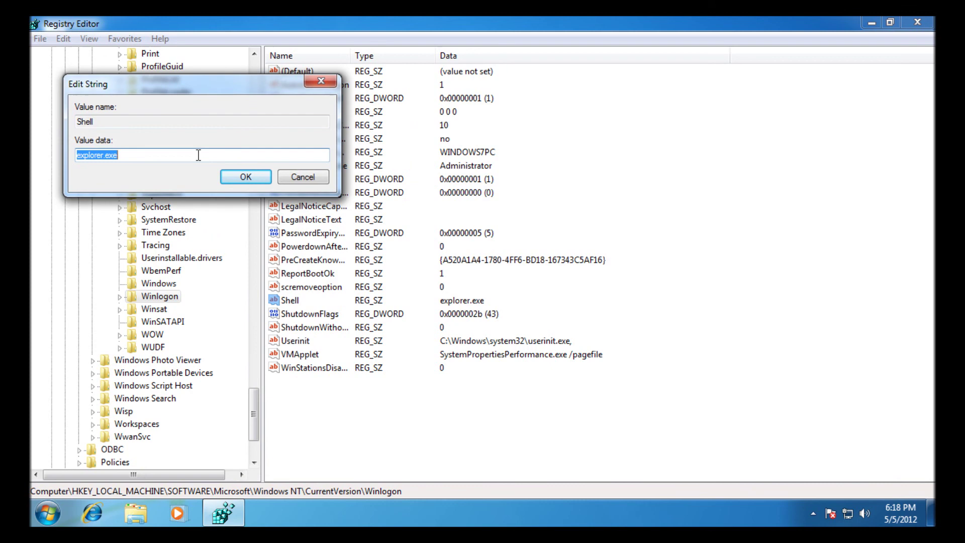
key("ctrl+v")
left_click(246, 177)
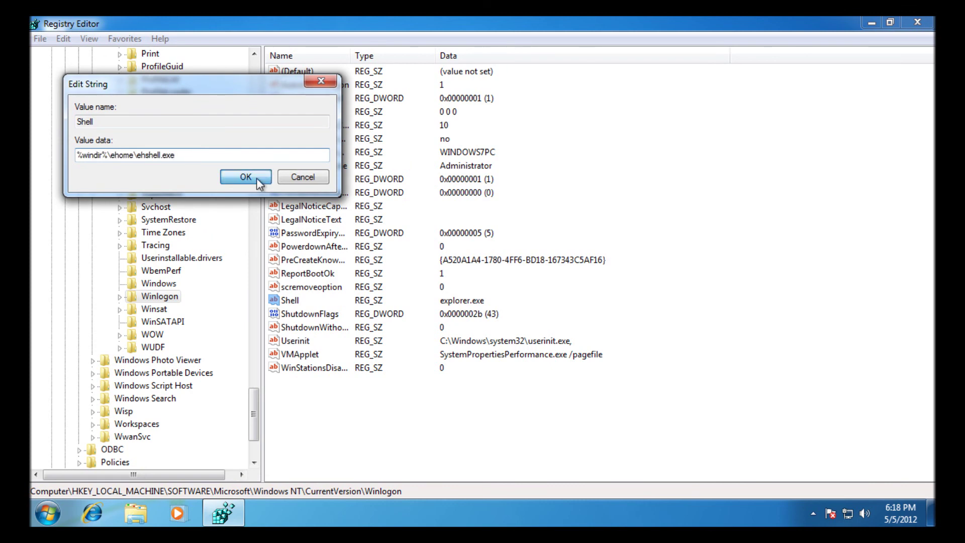
left_click(917, 22)
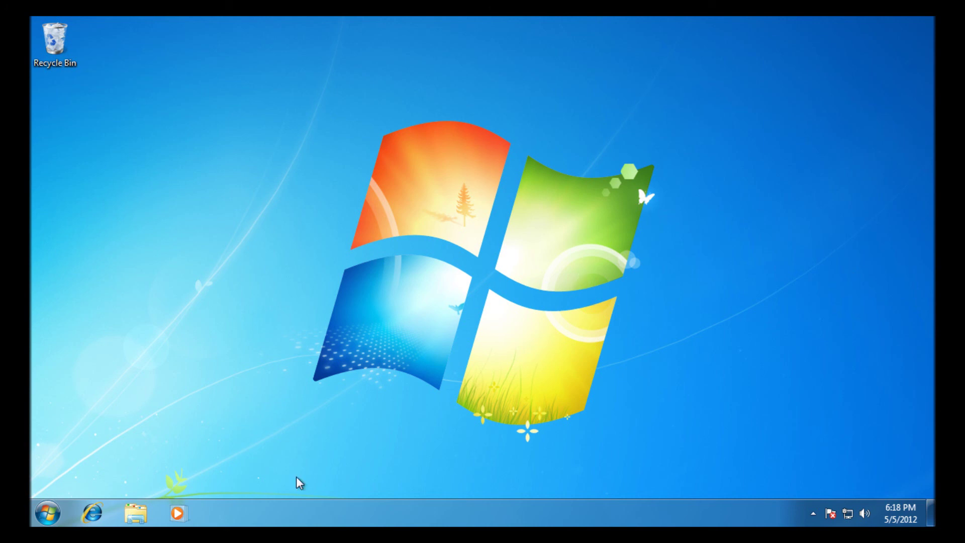
Restart the PC from the Start menu's Shut down options
left_click(48, 513)
left_click(277, 476)
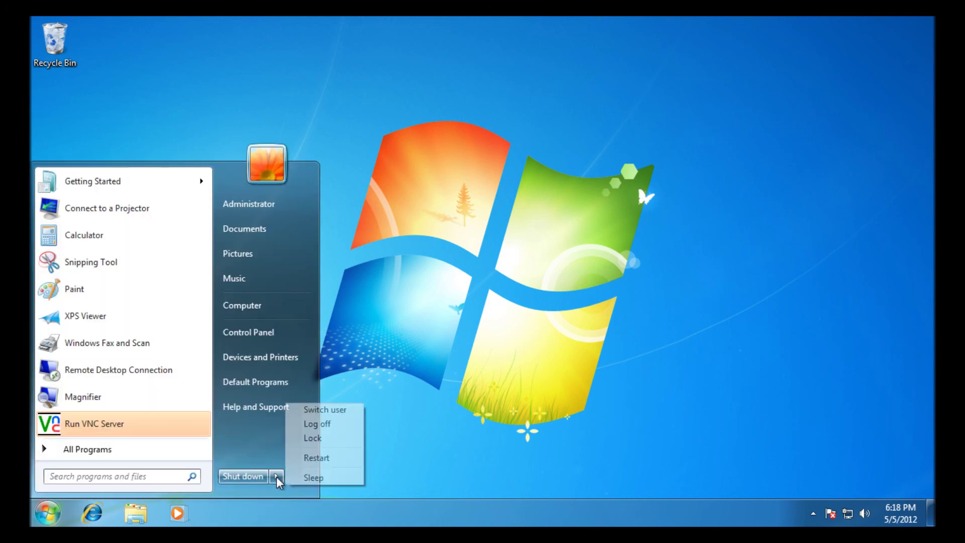
left_click(337, 459)
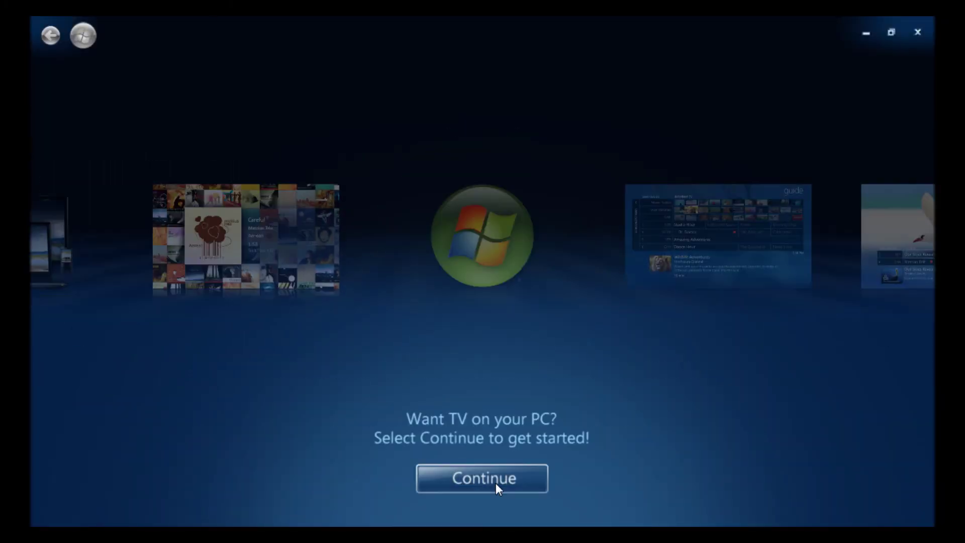
Continue past the 'Want TV on your PC?' welcome screen in Media Center
left_click(496, 483)
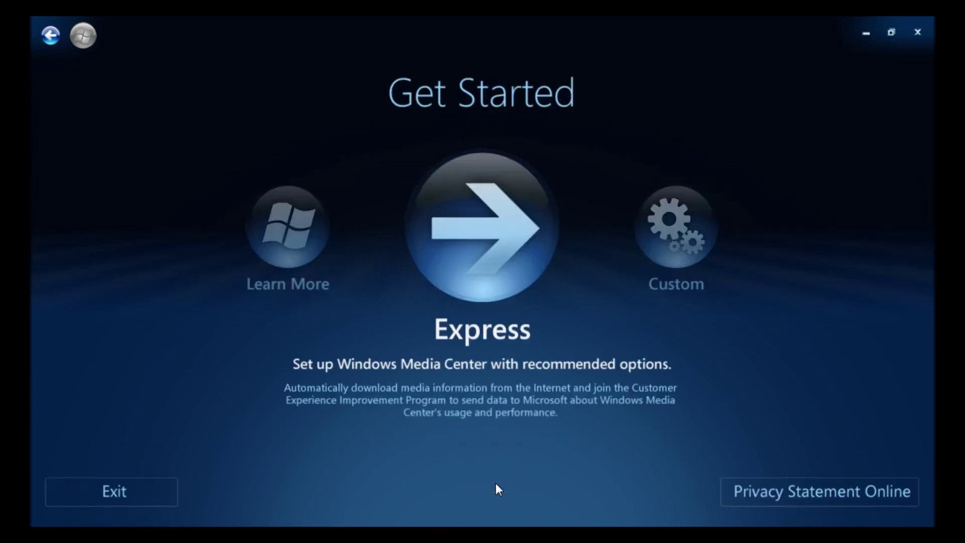